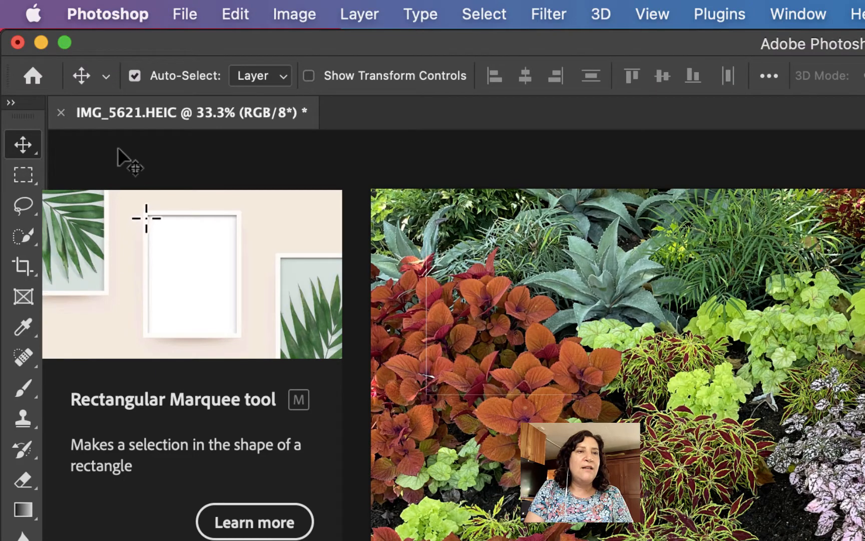
- Draw a square rectangular marquee selection of about 752 px over the upper orange foliage and add a new layer
{"action": "left_click", "coordinate": [22, 176]}
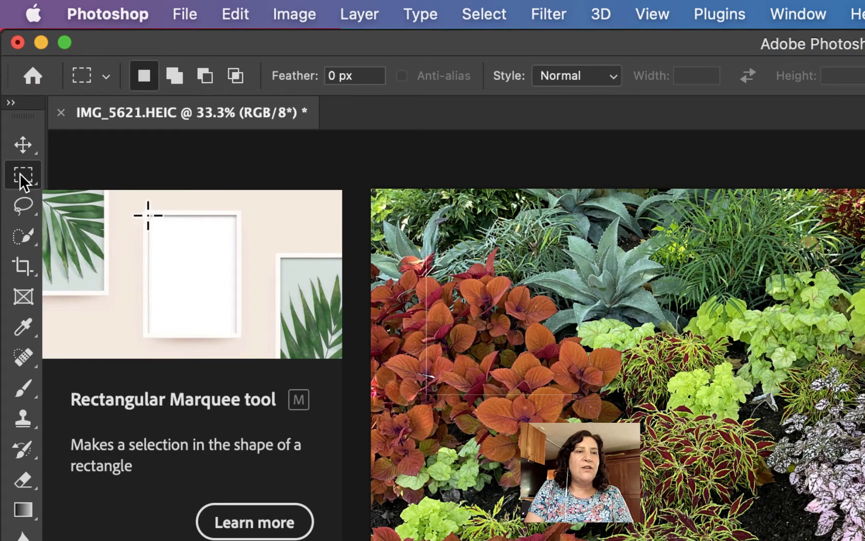
{"action": "right_click", "coordinate": [27, 176]}
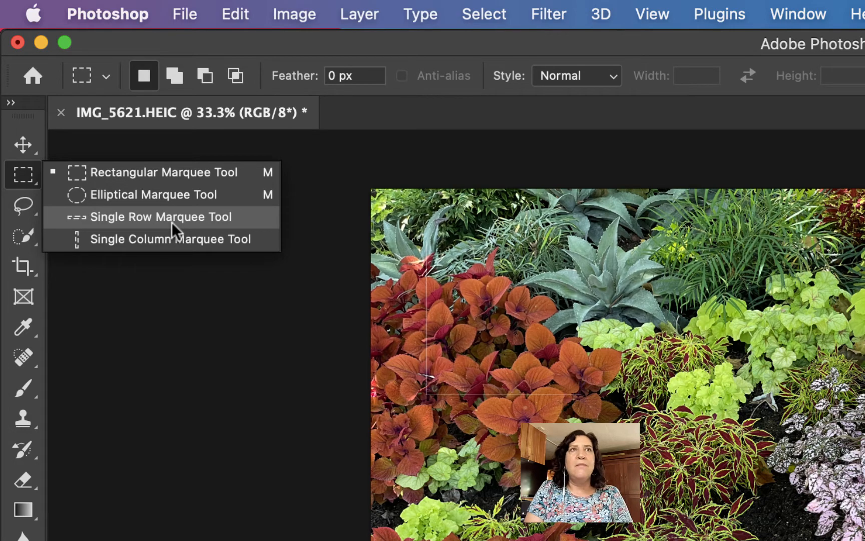
{"action": "left_click", "coordinate": [165, 172]}
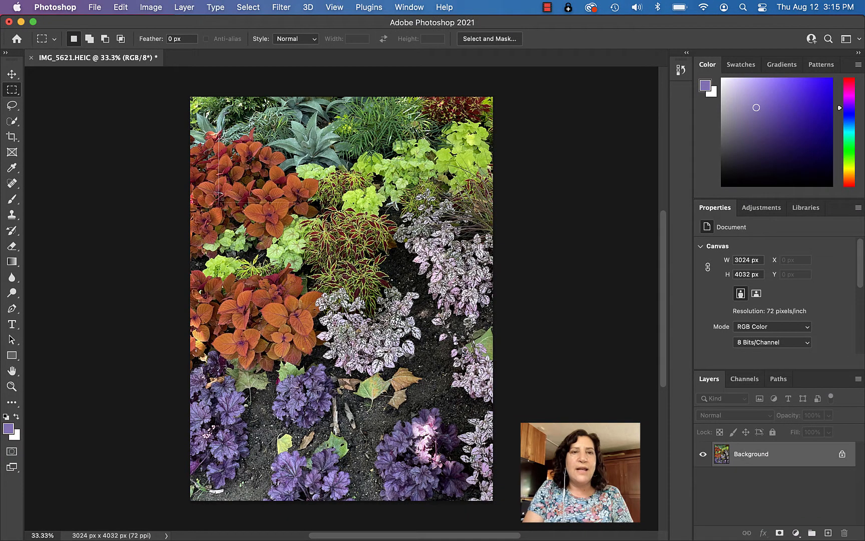
{"action": "left_click_drag", "start_coordinate": [222, 151], "coordinate": [293, 233]}
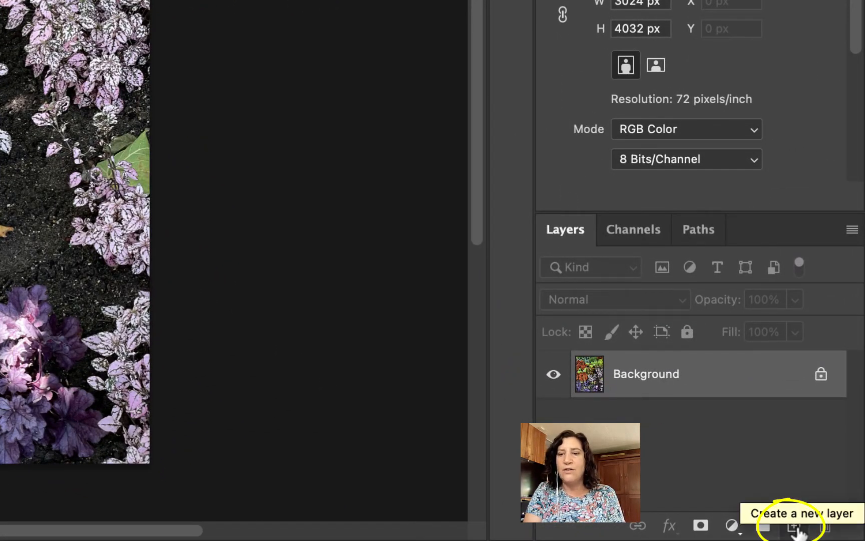
{"action": "left_click", "coordinate": [795, 527]}
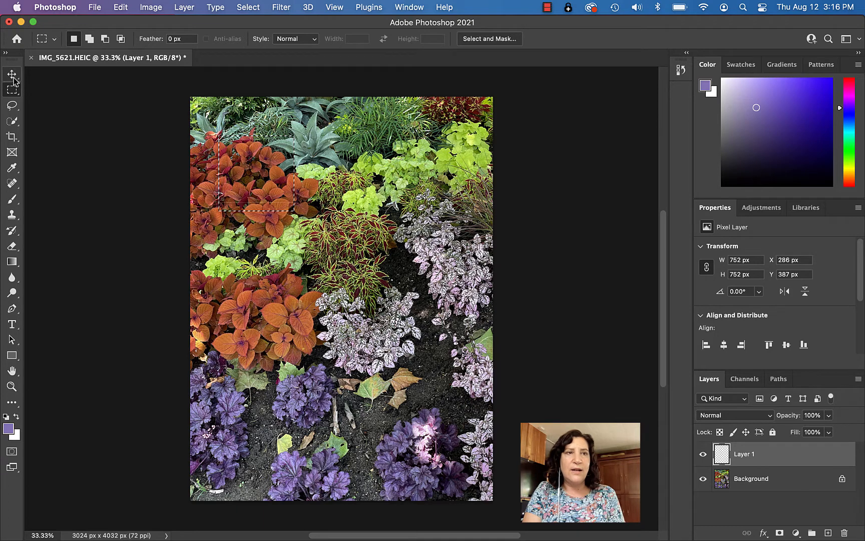
- Try to move the selected area on the empty Layer 1, then move it diagonally on the Background layer to about X 1027, Y 1142 px
{"action": "left_click", "coordinate": [12, 75]}
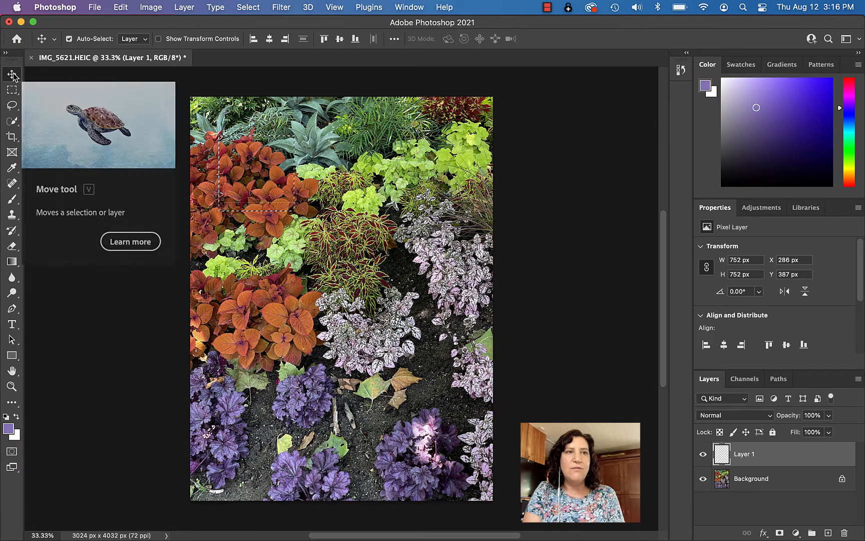
{"action": "left_click", "coordinate": [269, 195]}
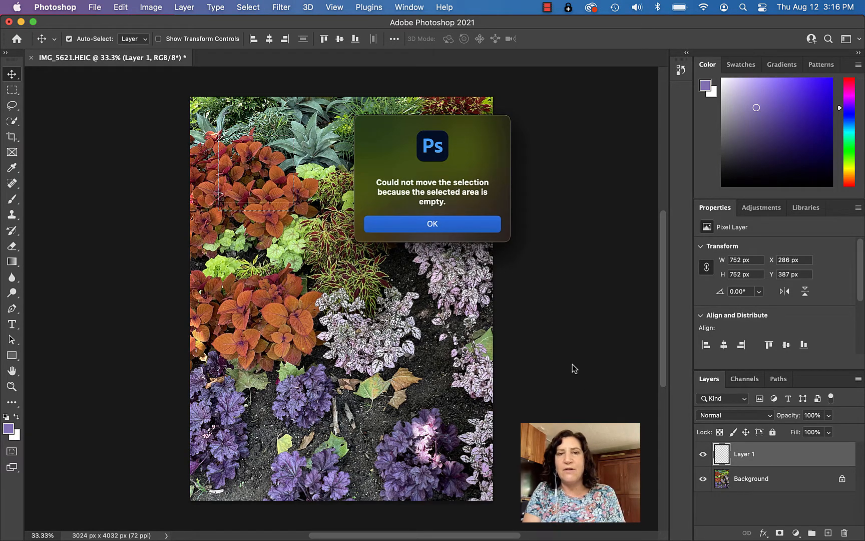
{"action": "left_click", "coordinate": [441, 225]}
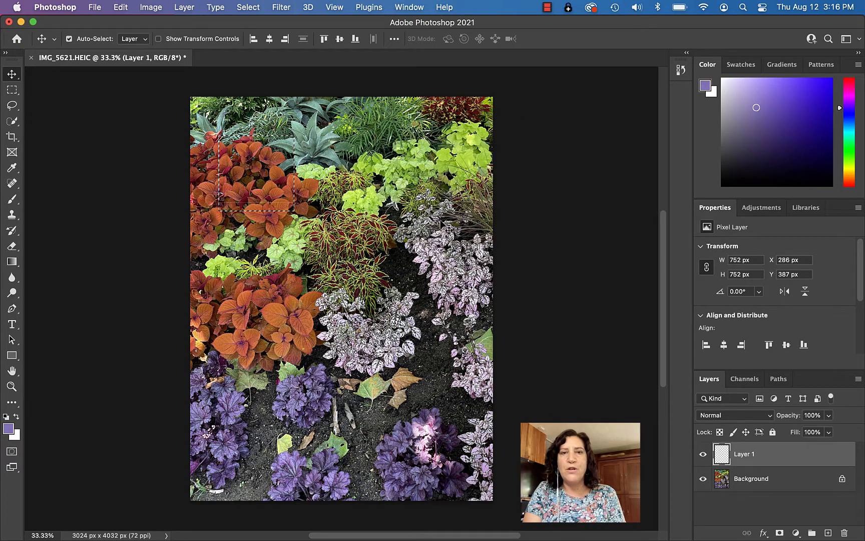
{"action": "left_click", "coordinate": [787, 488]}
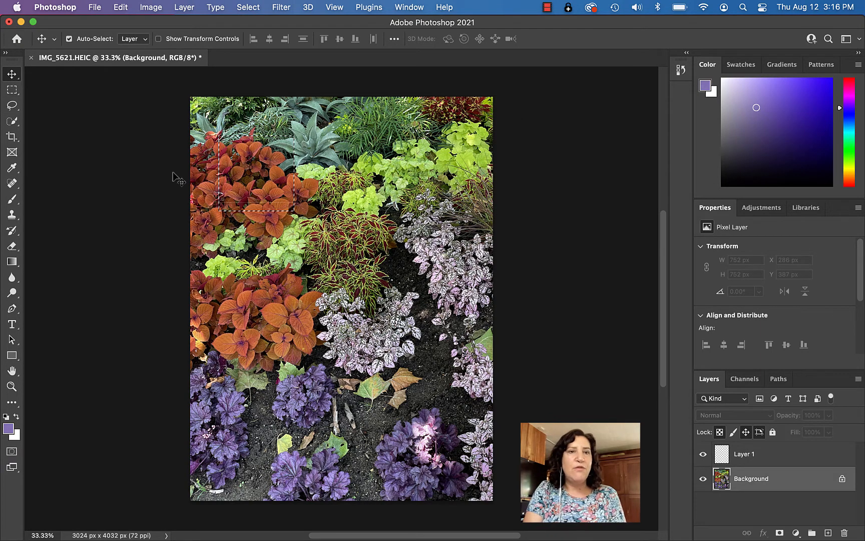
{"action": "left_click_drag", "start_coordinate": [246, 181], "coordinate": [323, 258]}
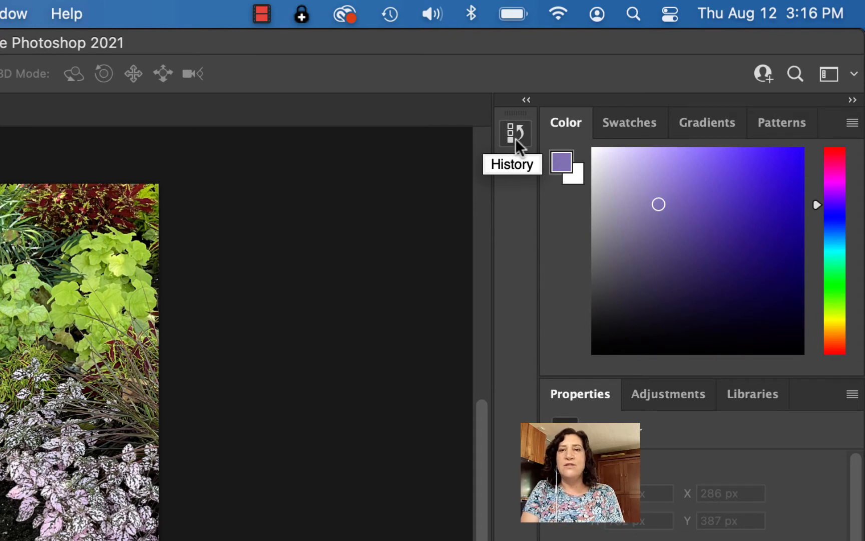
- Open the document's history and compare the New Layer state with the Move state
{"action": "left_click", "coordinate": [515, 134]}
{"action": "scroll", "coordinate": [390, 206], "scroll_direction": "up", "scroll_amount": 2}
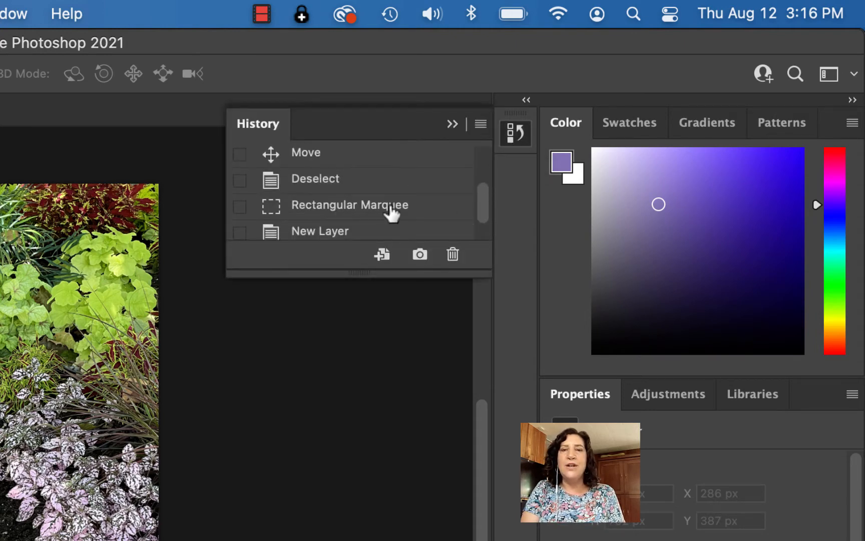
{"action": "left_click", "coordinate": [391, 203]}
{"action": "scroll", "coordinate": [391, 205], "scroll_direction": "down", "scroll_amount": 2}
{"action": "left_click", "coordinate": [391, 213]}
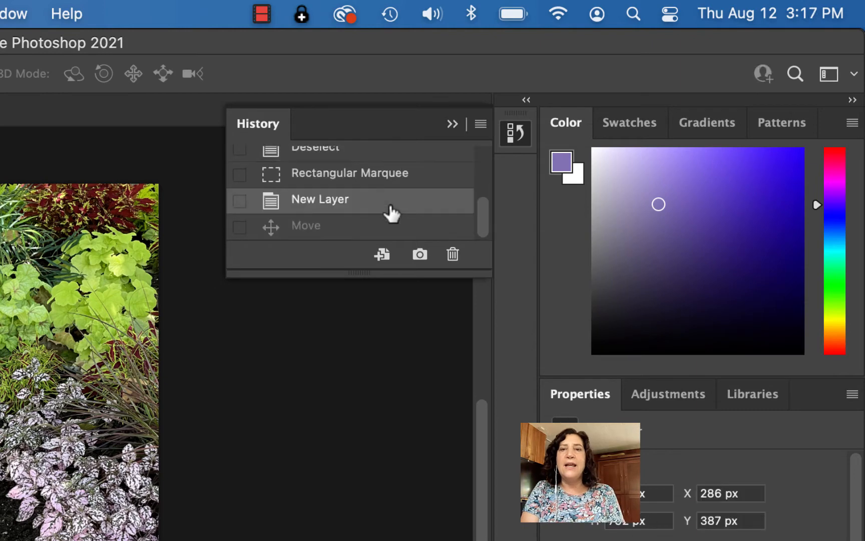
{"action": "left_click", "coordinate": [381, 223]}
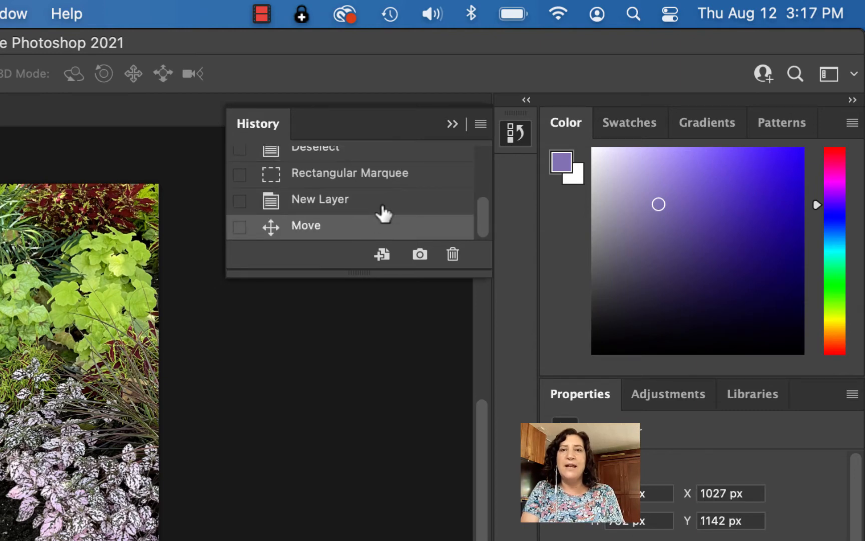
- Step back through the history states to the original IMG_5621.HEIC snapshot and collapse the history
{"action": "left_click", "coordinate": [384, 210]}
{"action": "left_click", "coordinate": [384, 176]}
{"action": "scroll", "coordinate": [385, 180], "scroll_direction": "up", "scroll_amount": 1}
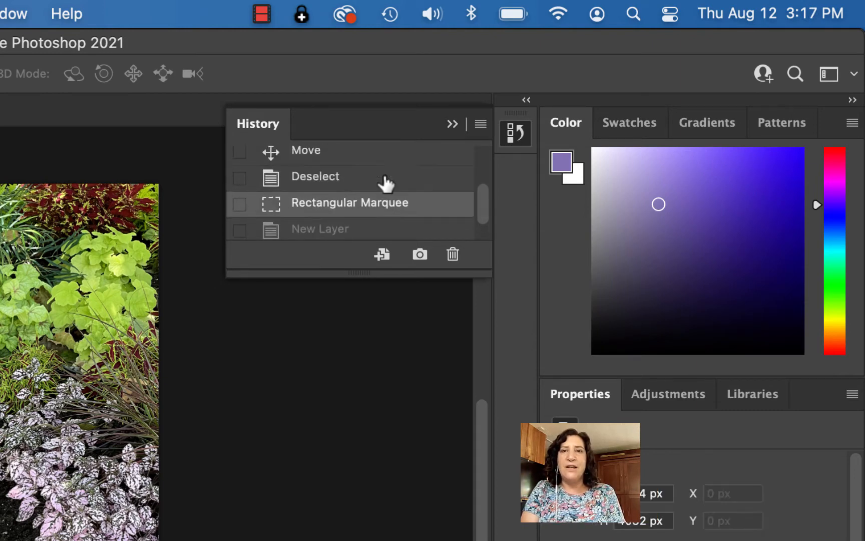
{"action": "left_click", "coordinate": [385, 184]}
{"action": "scroll", "coordinate": [386, 183], "scroll_direction": "up", "scroll_amount": 1}
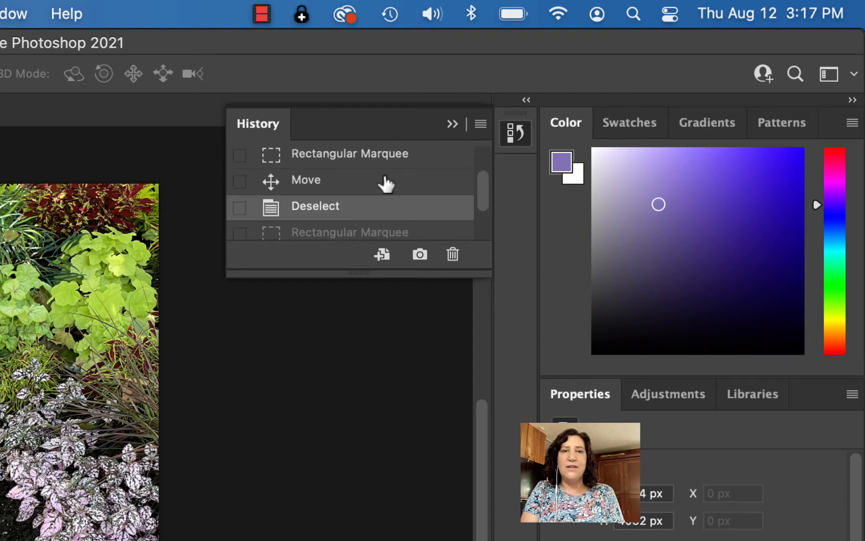
{"action": "left_click", "coordinate": [386, 183]}
{"action": "scroll", "coordinate": [385, 183], "scroll_direction": "up", "scroll_amount": 1}
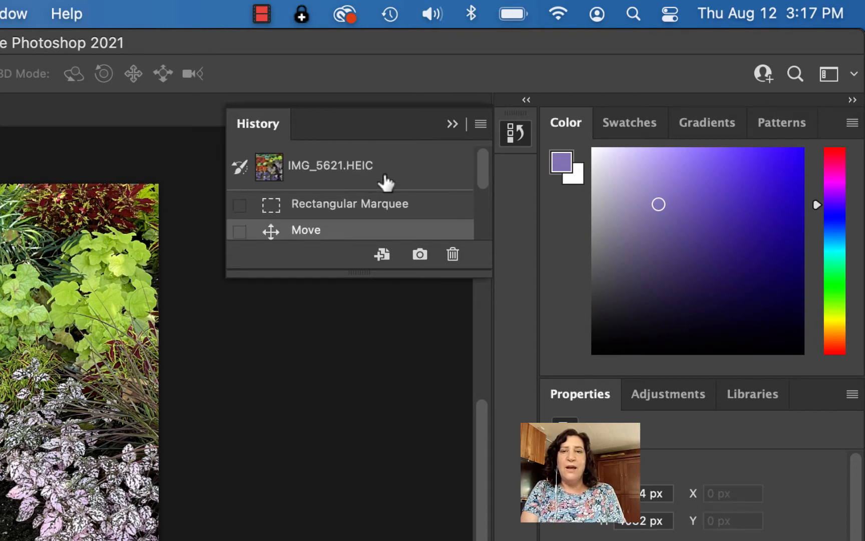
{"action": "left_click", "coordinate": [373, 203]}
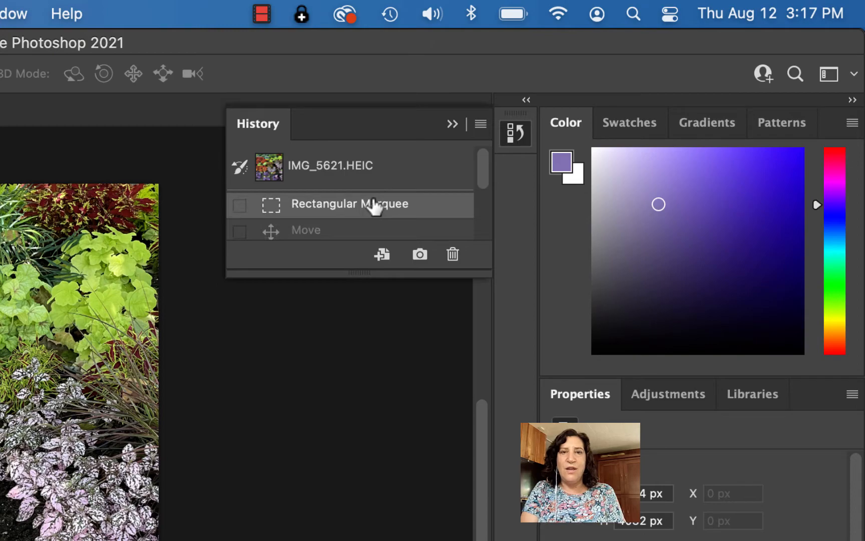
{"action": "left_click", "coordinate": [358, 173]}
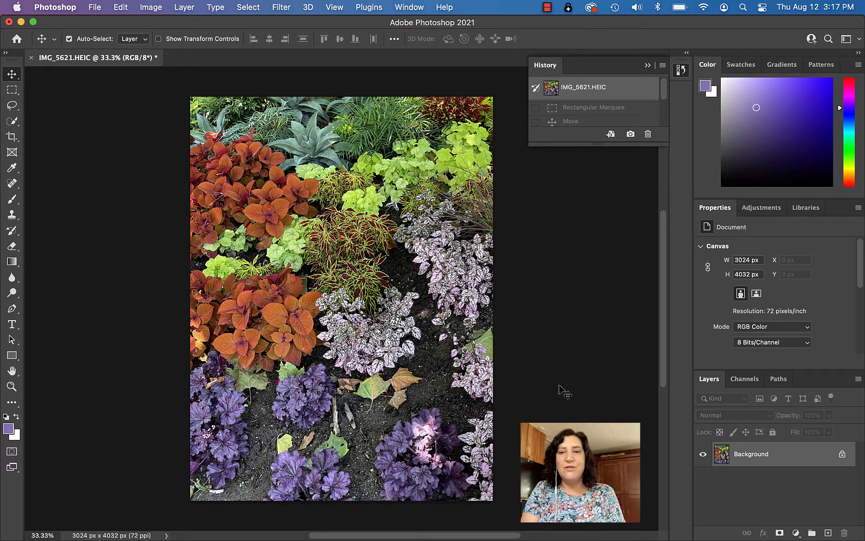
{"action": "left_click", "coordinate": [648, 66]}
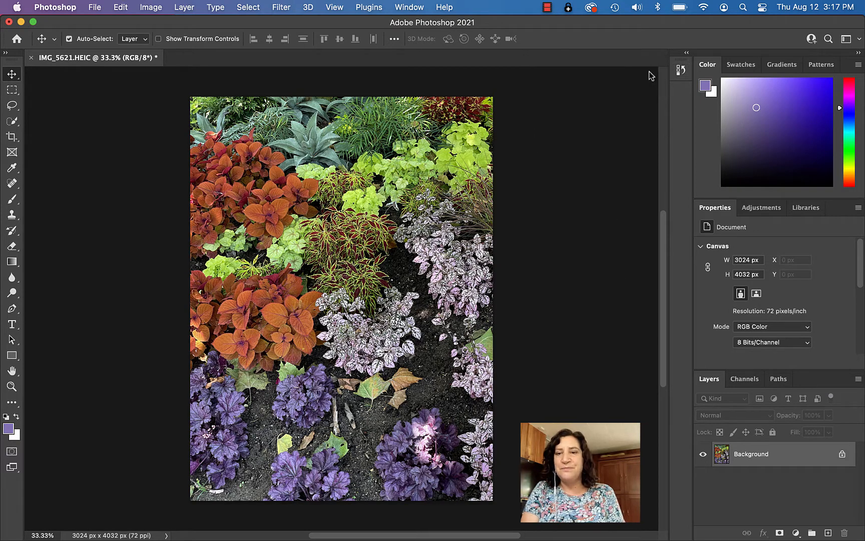
- Add a new layer and draw a square marquee selection of about 775 px over the upper orange foliage
{"action": "left_click", "coordinate": [829, 533]}
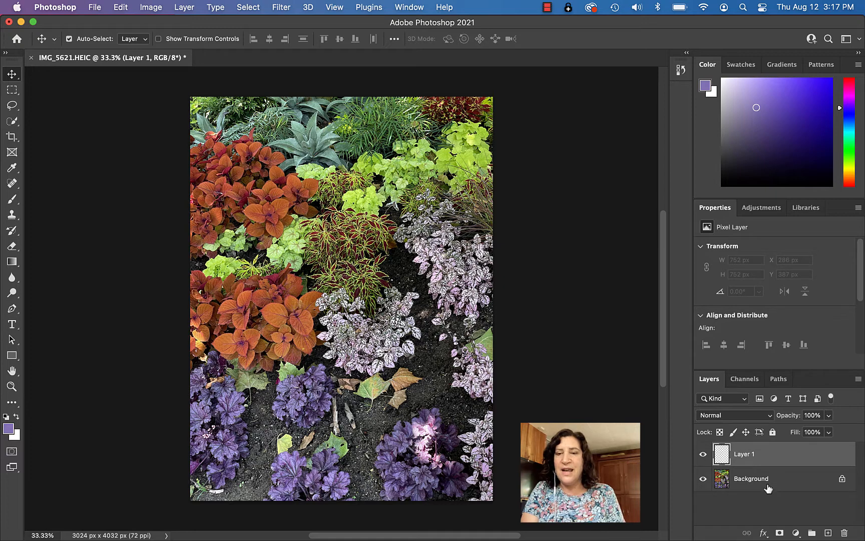
{"action": "left_click", "coordinate": [12, 91]}
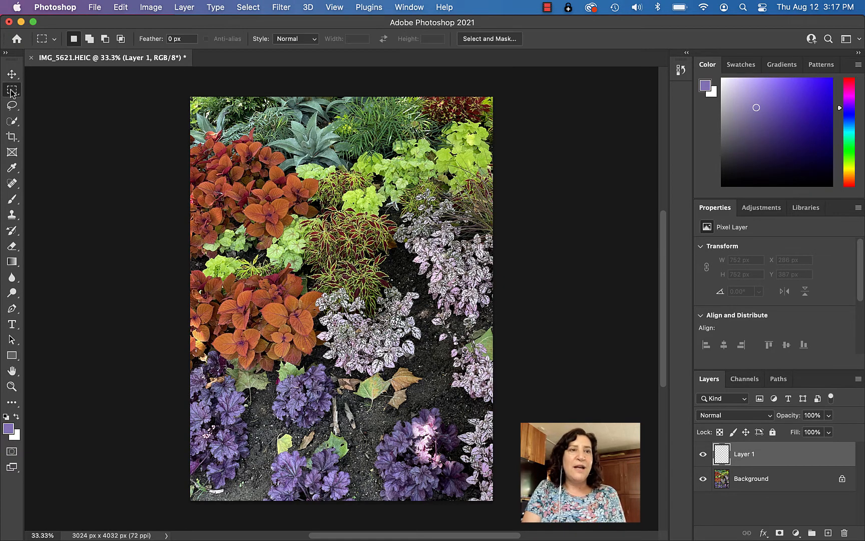
{"action": "left_click_drag", "start_coordinate": [222, 151], "coordinate": [300, 215]}
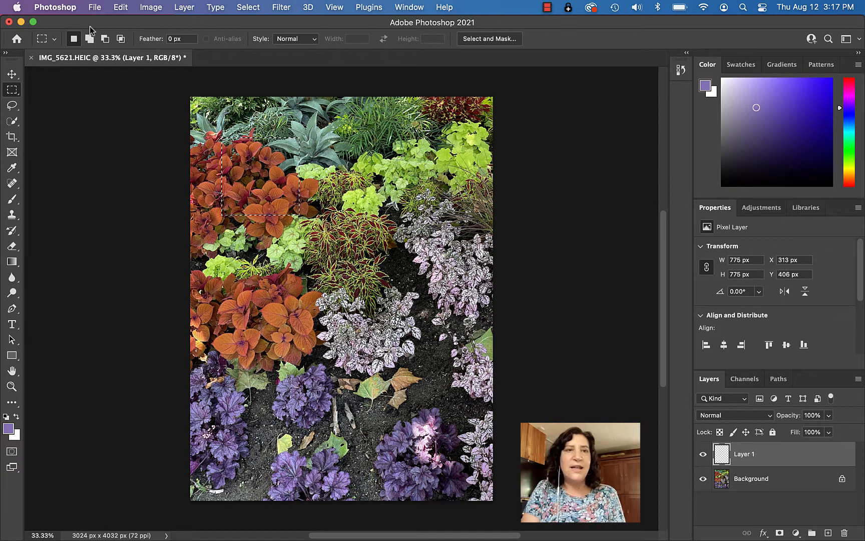
- Start a Fill for the selection and sample colors from the plants, ending with a muted purple from the lower foliage as foreground color
{"action": "left_click", "coordinate": [121, 7]}
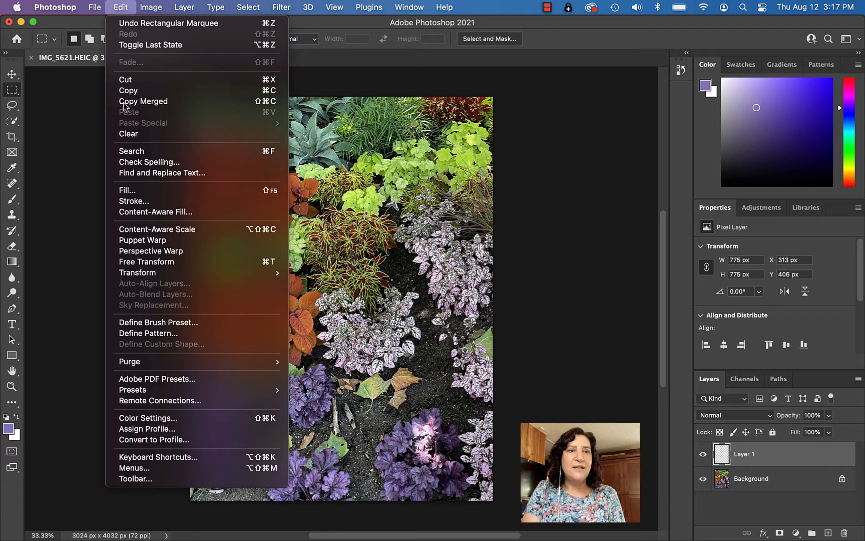
{"action": "left_click", "coordinate": [127, 190]}
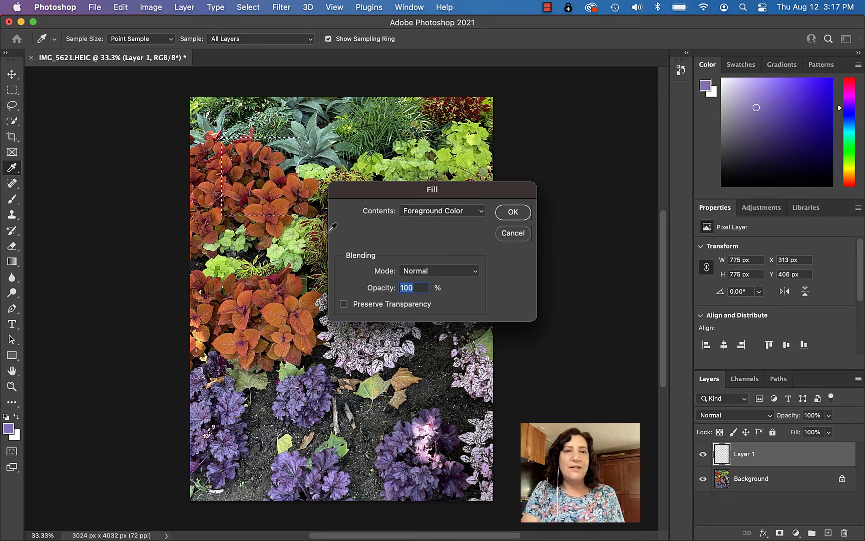
{"action": "left_click", "coordinate": [284, 202]}
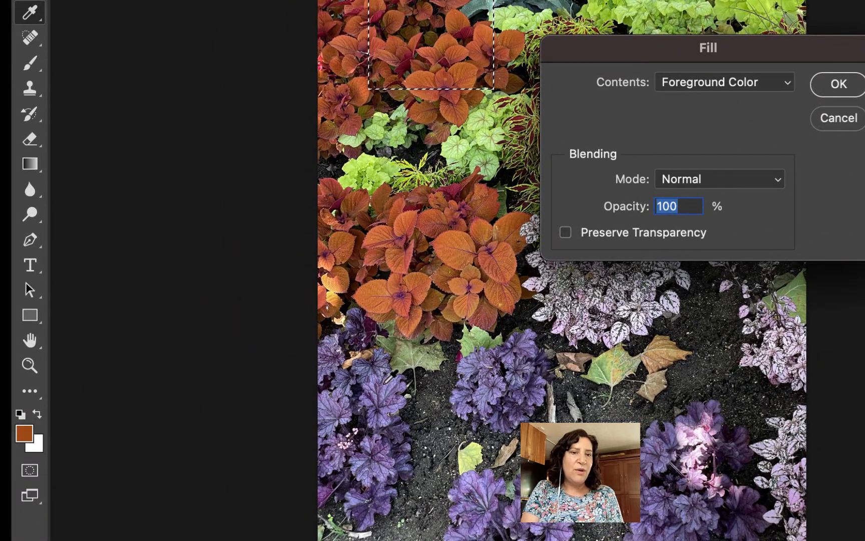
{"action": "left_click", "coordinate": [385, 390]}
{"action": "left_click", "coordinate": [396, 396]}
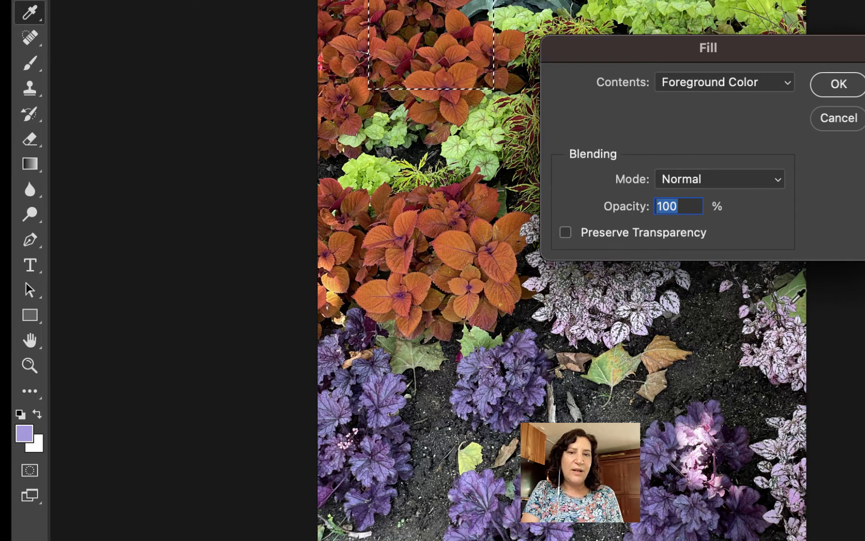
{"action": "left_click", "coordinate": [795, 304]}
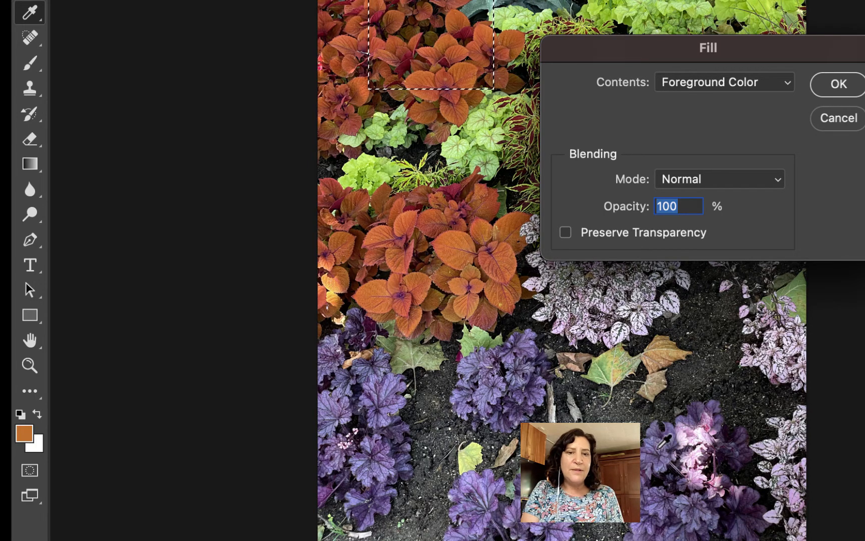
{"action": "left_click", "coordinate": [654, 442]}
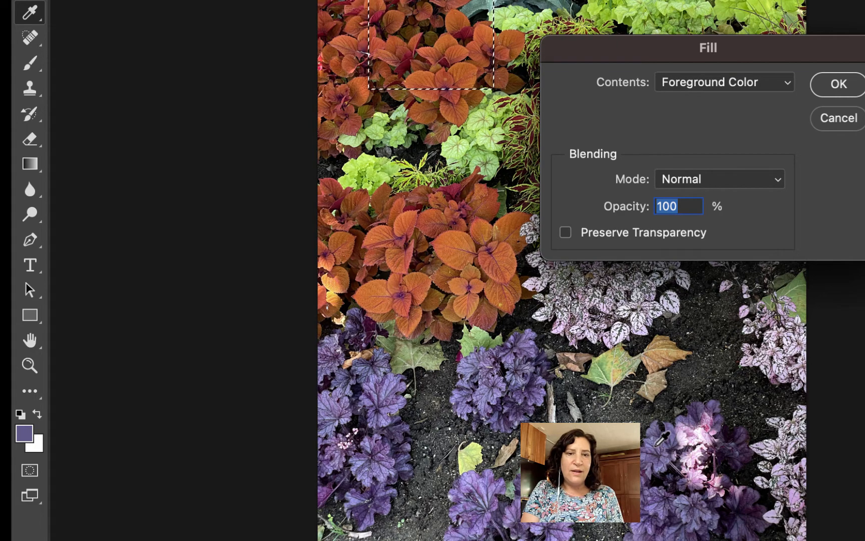
{"action": "left_click", "coordinate": [656, 444]}
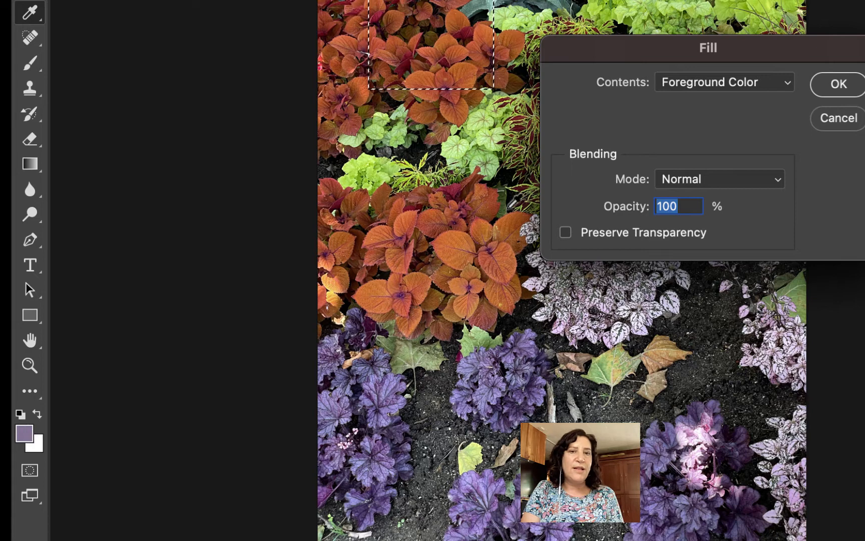
- Fill the square selection with Foreground Color contents in Normal mode at 100% opacity
{"action": "left_click", "coordinate": [762, 89]}
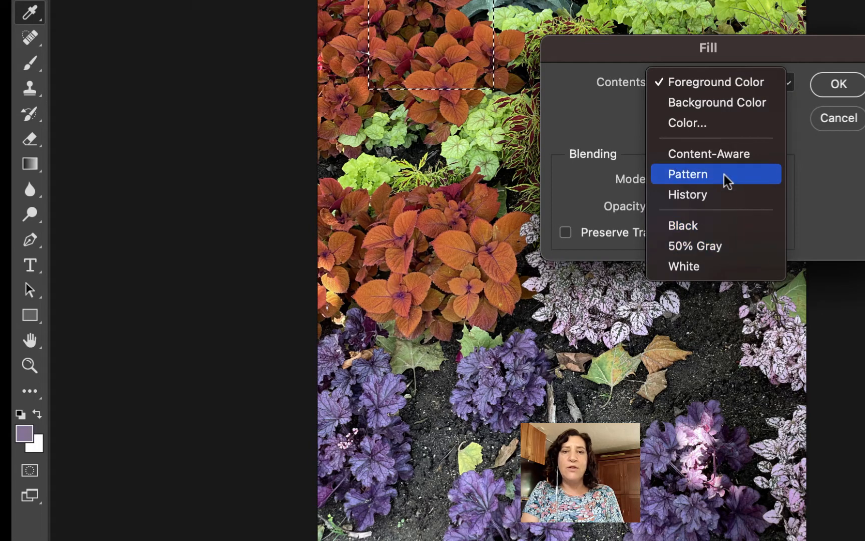
{"action": "left_click", "coordinate": [703, 91]}
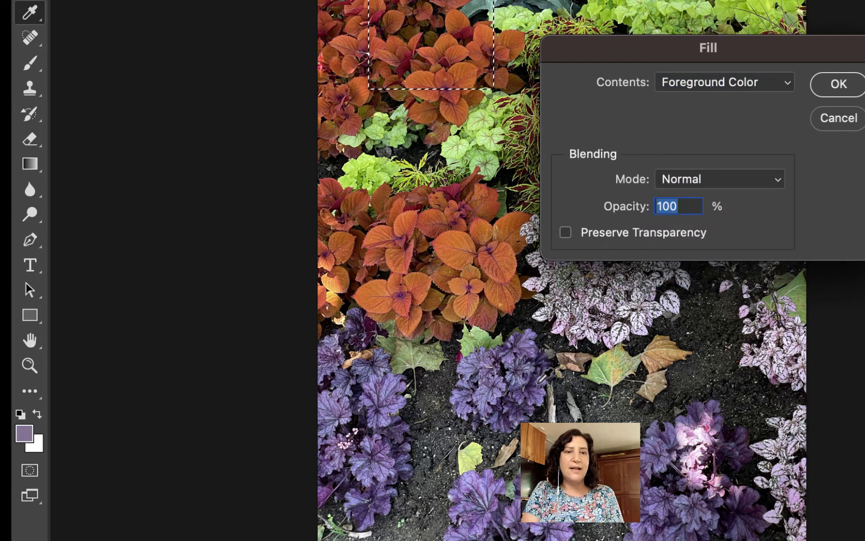
{"action": "left_click", "coordinate": [850, 86]}
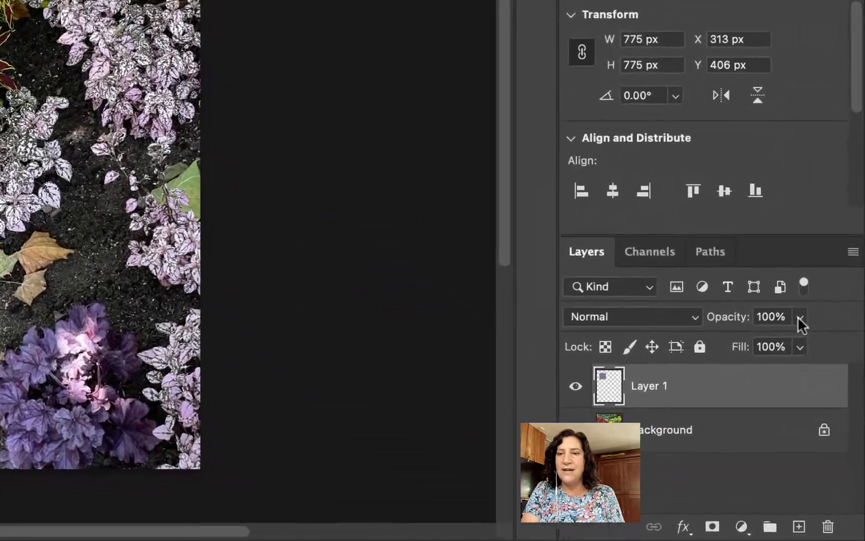
- Lower the opacity of Layer 1 to 67%
{"action": "left_click", "coordinate": [829, 415]}
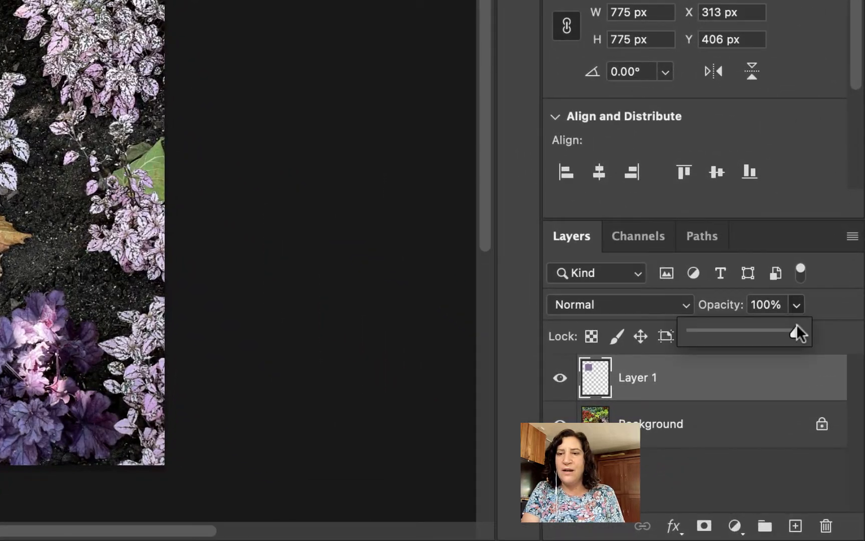
{"action": "left_click_drag", "start_coordinate": [797, 331], "coordinate": [767, 333]}
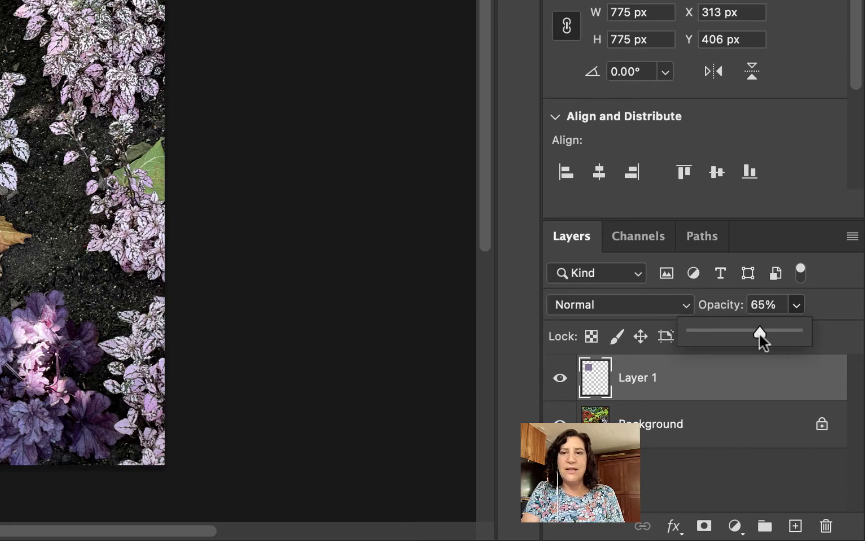
{"action": "left_click_drag", "start_coordinate": [759, 333], "coordinate": [736, 336]}
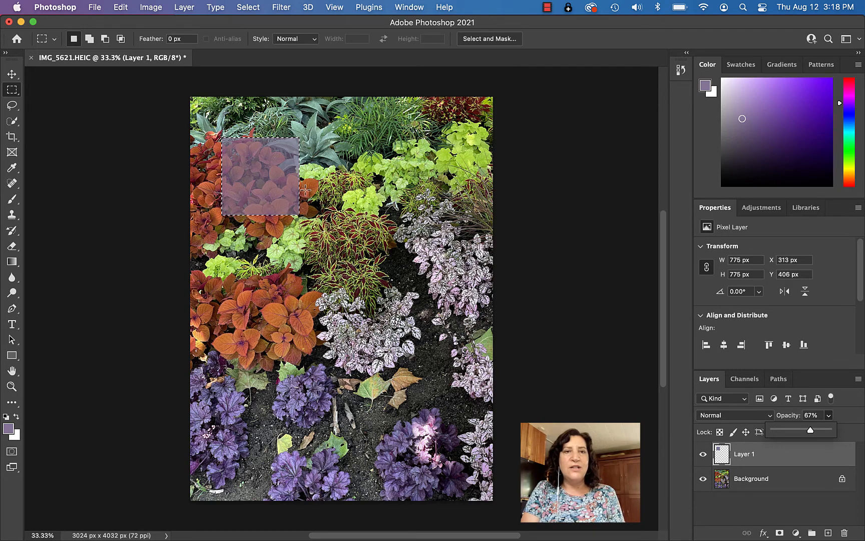
- Clear the selection, then duplicate Layer 1 and place the copy diagonally below the original square so that their corners meet
{"action": "left_click", "coordinate": [249, 7]}
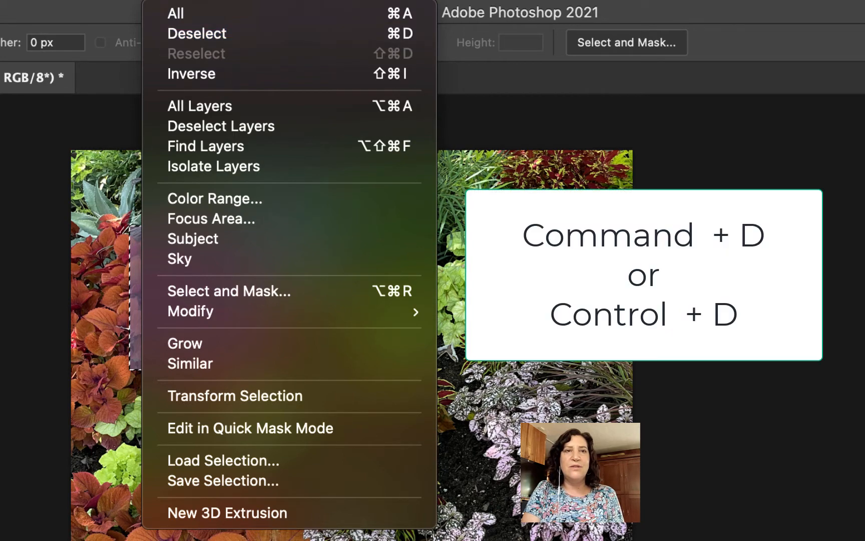
{"action": "left_click", "coordinate": [395, 29]}
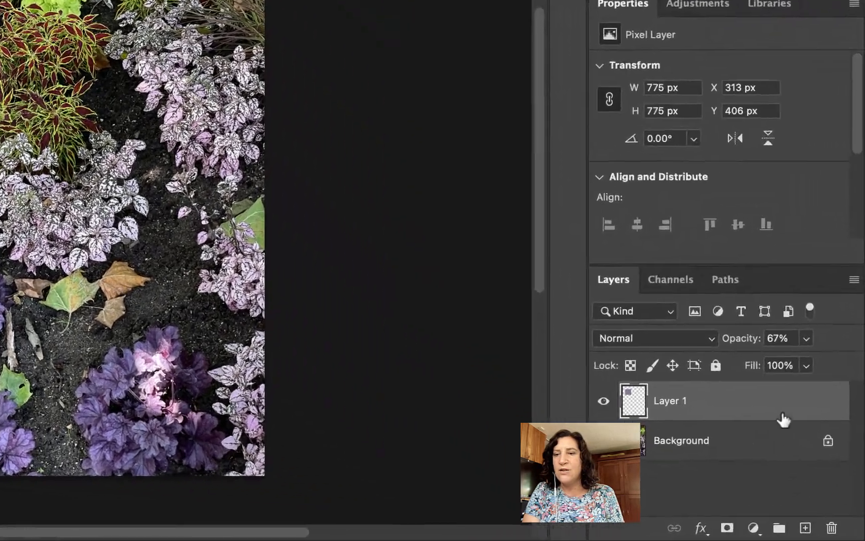
{"action": "left_click_drag", "start_coordinate": [780, 404], "coordinate": [804, 528]}
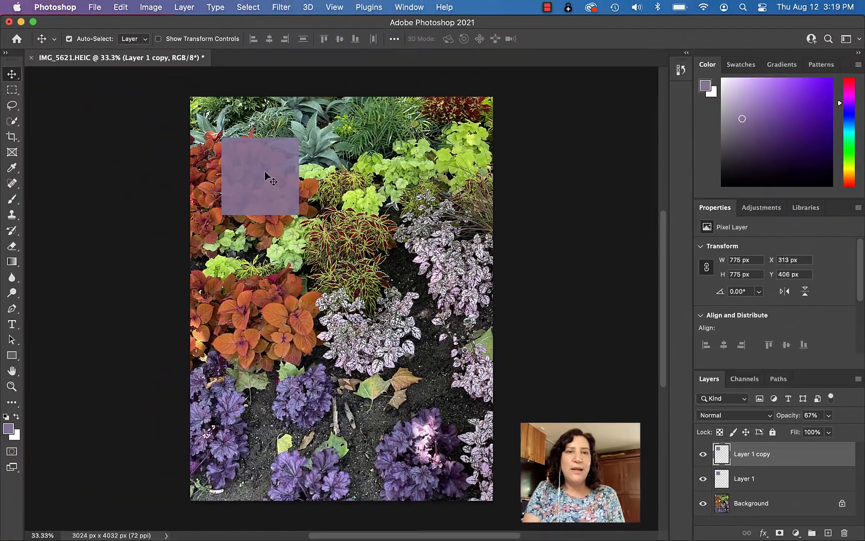
{"action": "left_click_drag", "start_coordinate": [271, 184], "coordinate": [339, 252]}
- Select a small area about 304 by 327 px beside the lower square and fill it with the foreground color on a new layer
{"action": "left_click", "coordinate": [12, 90]}
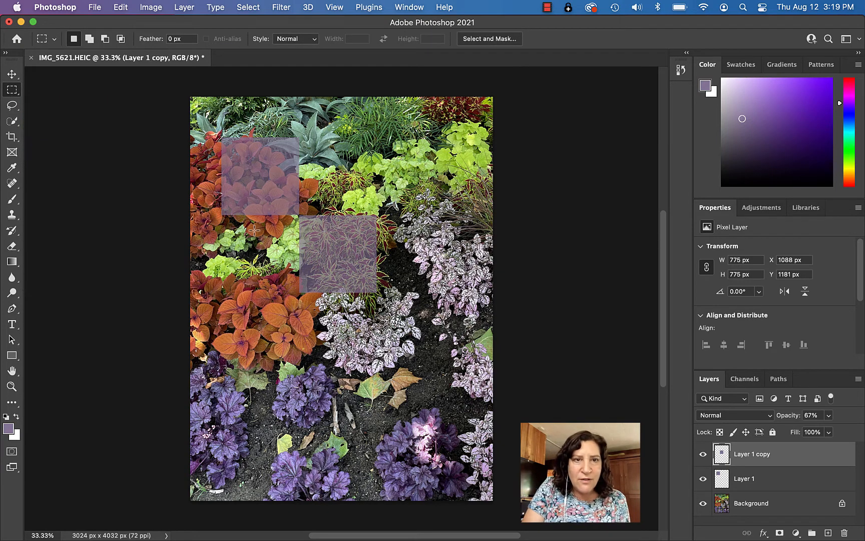
{"action": "left_click_drag", "start_coordinate": [280, 251], "coordinate": [286, 261]}
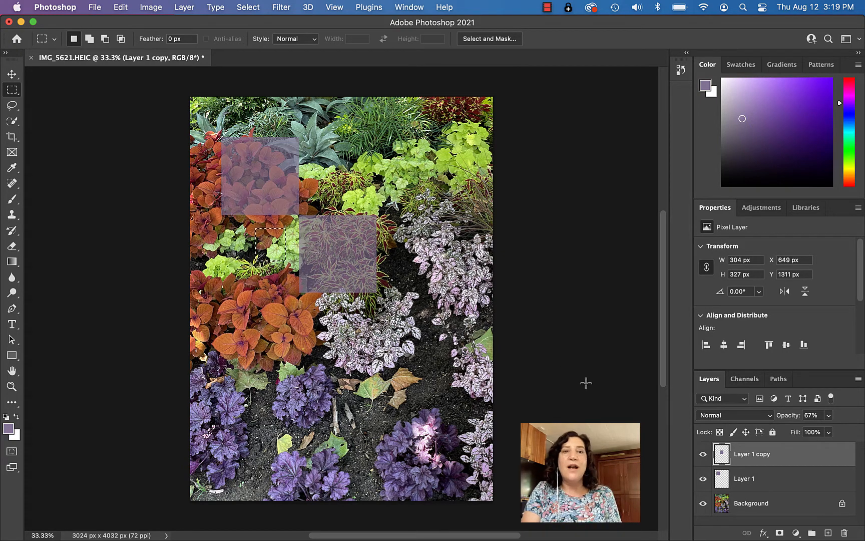
{"action": "left_click", "coordinate": [829, 534]}
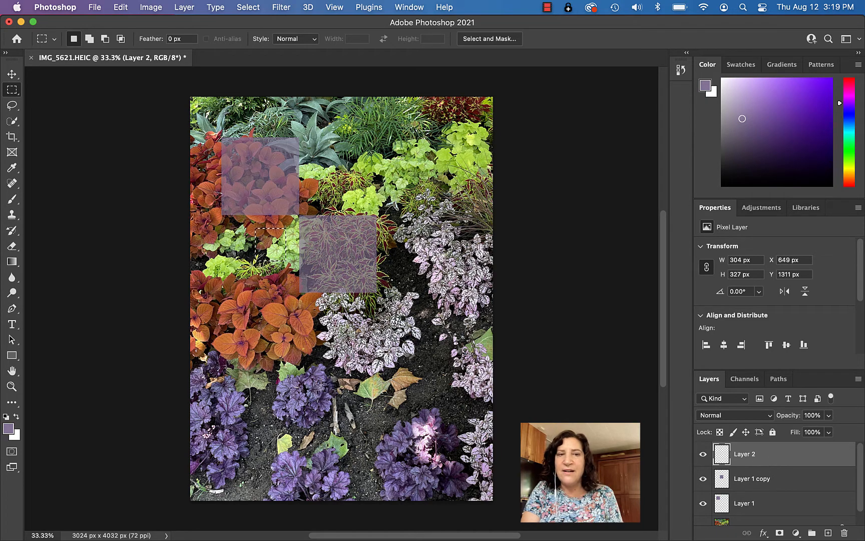
{"action": "left_click", "coordinate": [120, 7]}
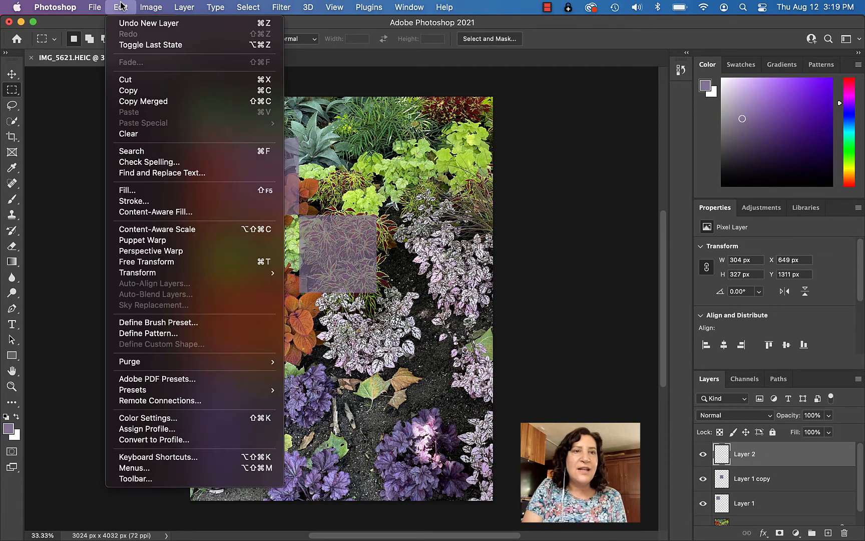
{"action": "left_click", "coordinate": [153, 191]}
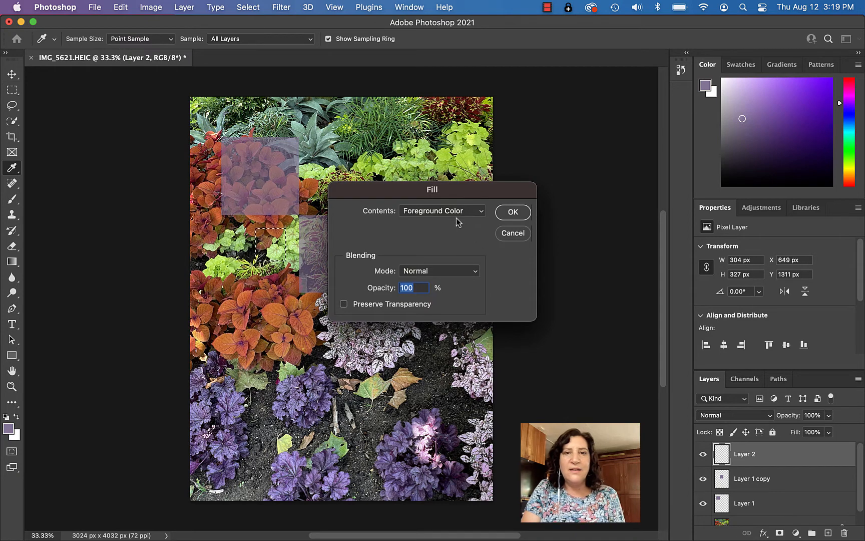
{"action": "left_click", "coordinate": [514, 212]}
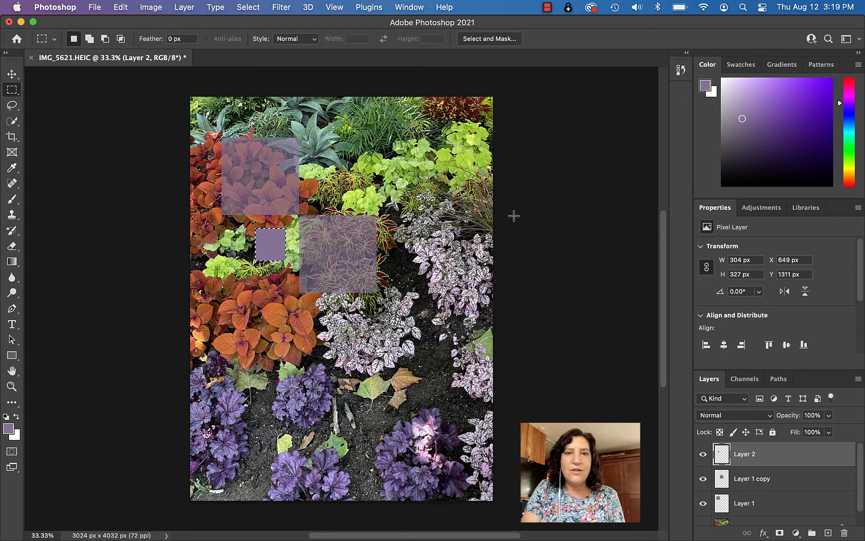
- Lower the opacity of Layer 2 to 71% and clear the selection
{"action": "left_click", "coordinate": [829, 415]}
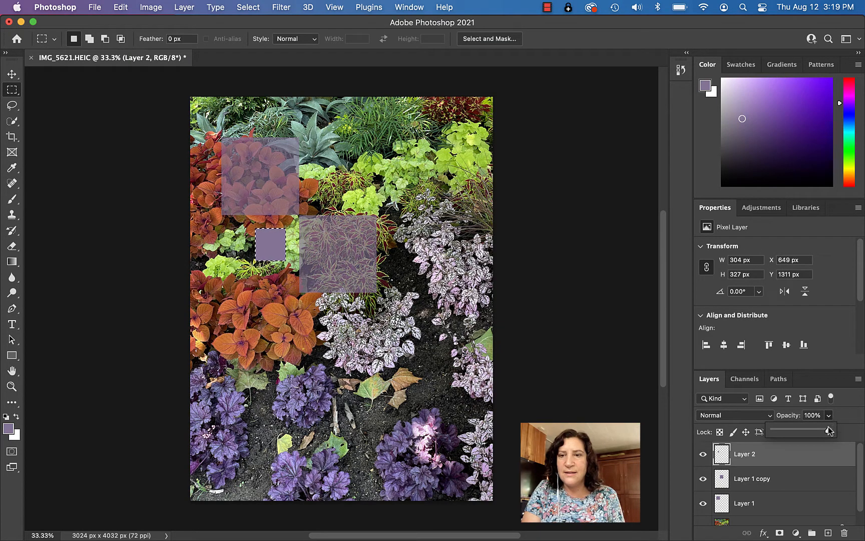
{"action": "left_click_drag", "start_coordinate": [829, 431], "coordinate": [813, 432]}
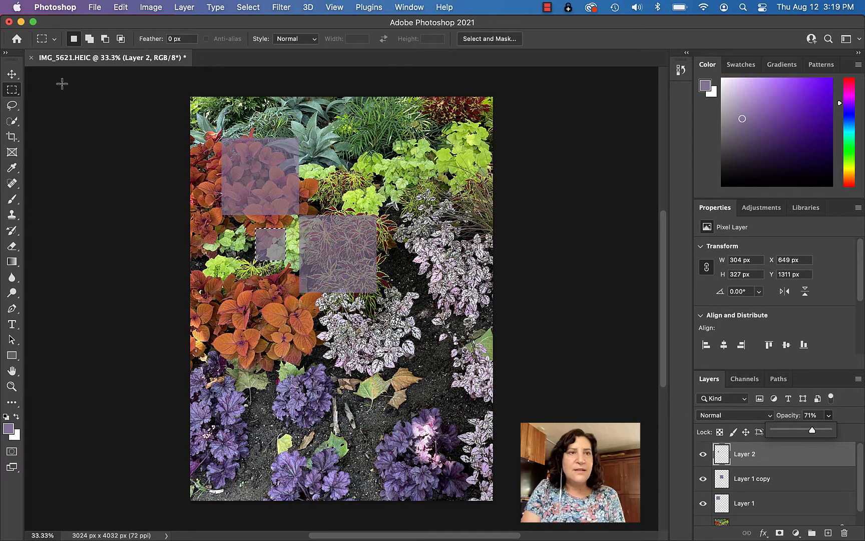
{"action": "left_click", "coordinate": [12, 74]}
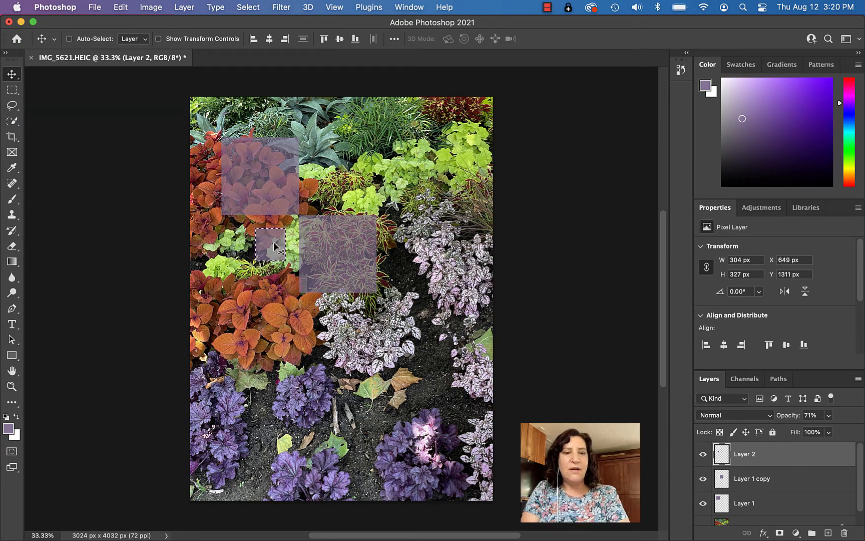
{"action": "key", "text": "super+d"}
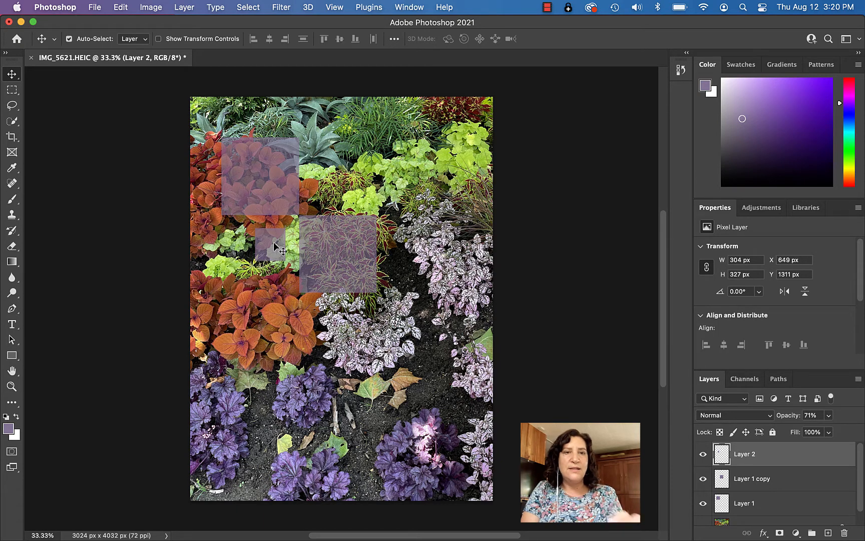
- Draw a circular Elliptical Marquee selection about 513 px wide over the fallen leaves and add a new layer
{"action": "left_click", "coordinate": [11, 92]}
{"action": "left_click", "coordinate": [63, 100]}
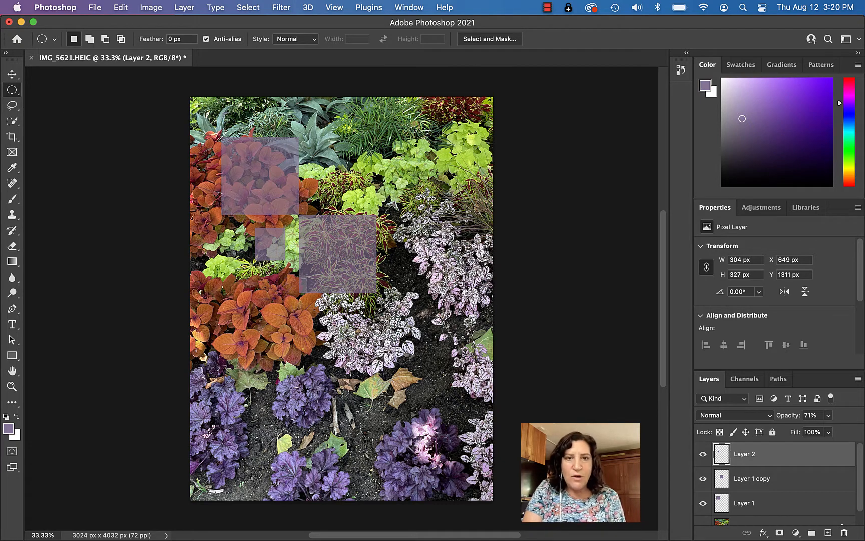
{"action": "left_click_drag", "start_coordinate": [345, 357], "coordinate": [393, 411]}
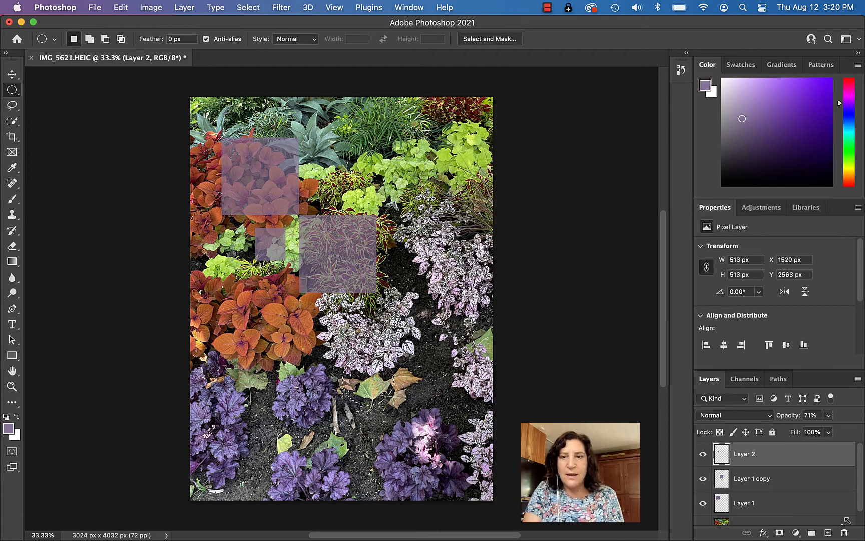
{"action": "left_click", "coordinate": [828, 533]}
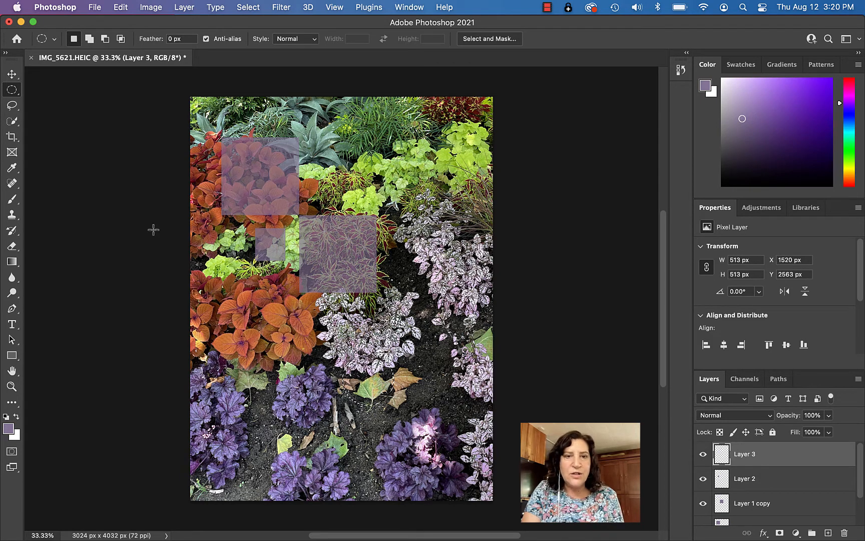
- Try to move the empty circular selection with the Move tool, and deselect it
{"action": "left_click", "coordinate": [11, 73]}
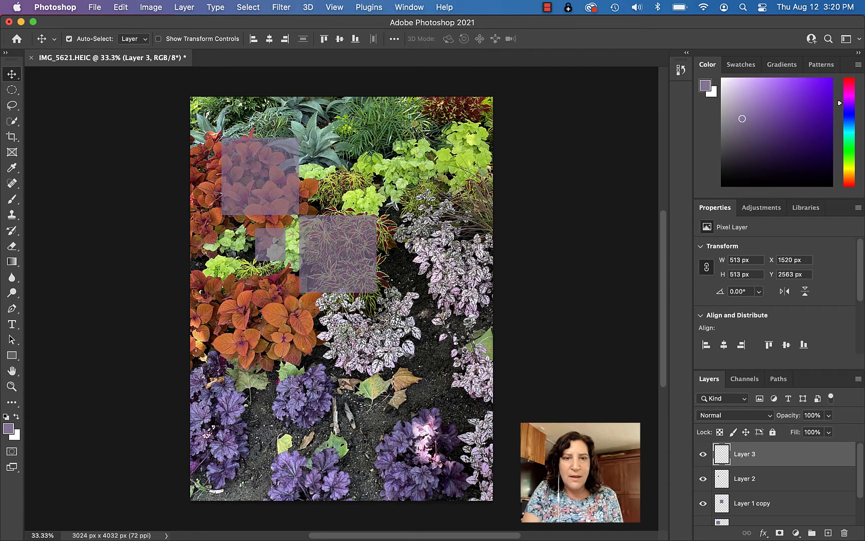
{"action": "left_click_drag", "start_coordinate": [356, 386], "coordinate": [359, 389]}
{"action": "left_click", "coordinate": [464, 219]}
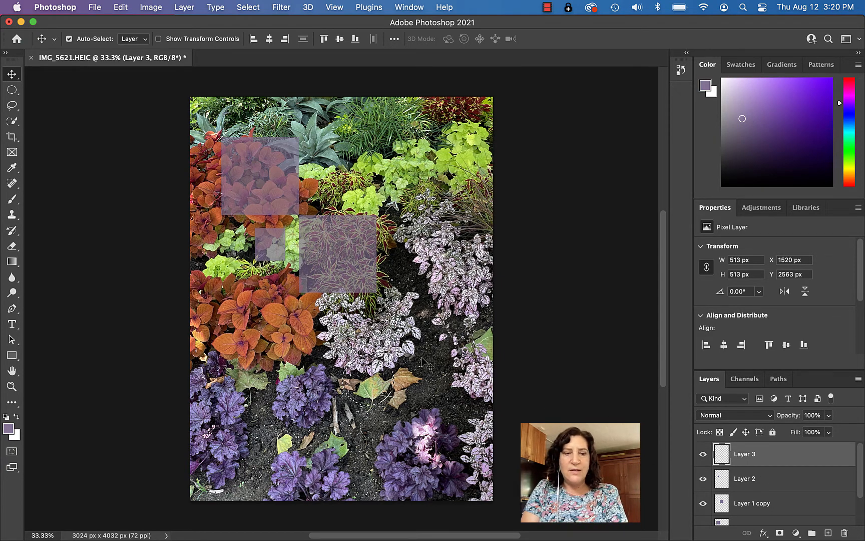
{"action": "key", "text": "super"}
{"action": "key", "text": "super+d"}
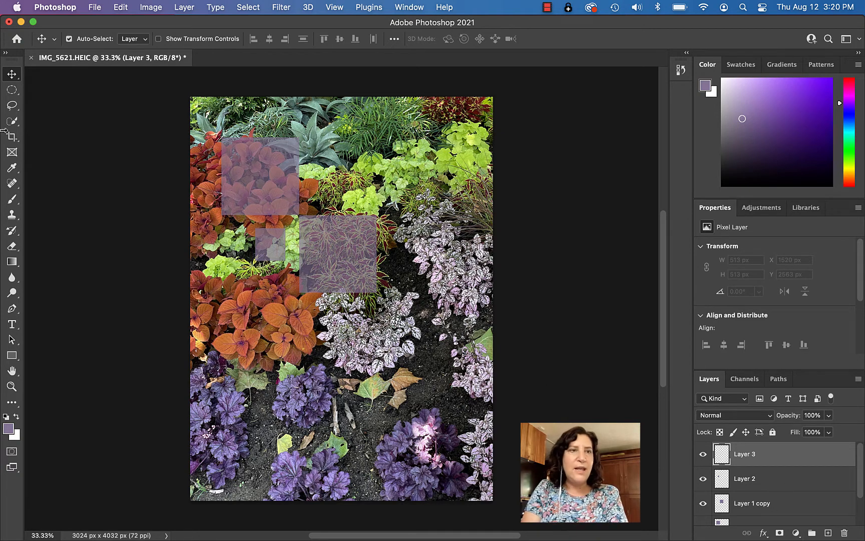
- Select a circle about 477 px wide over the purple plant near the photo's lower right and fill it with orange sampled from the foliage
{"action": "left_click", "coordinate": [12, 90]}
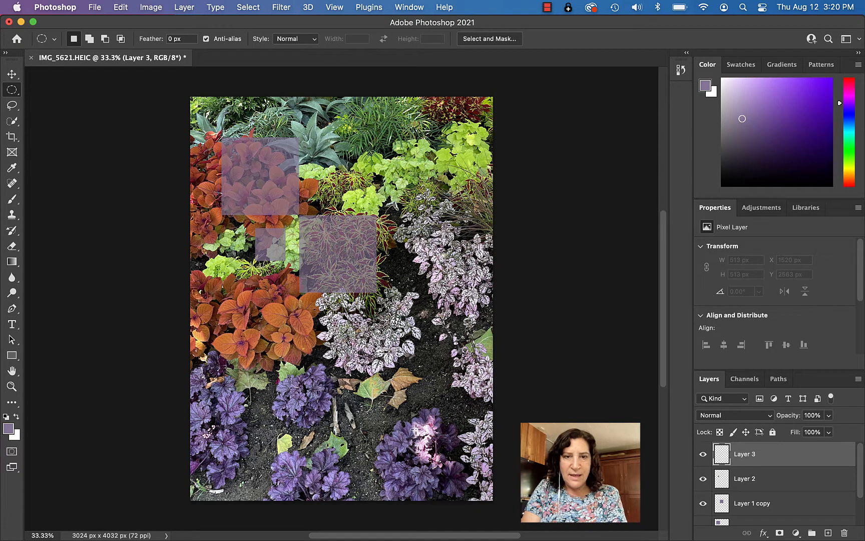
{"action": "left_click_drag", "start_coordinate": [415, 428], "coordinate": [465, 475]}
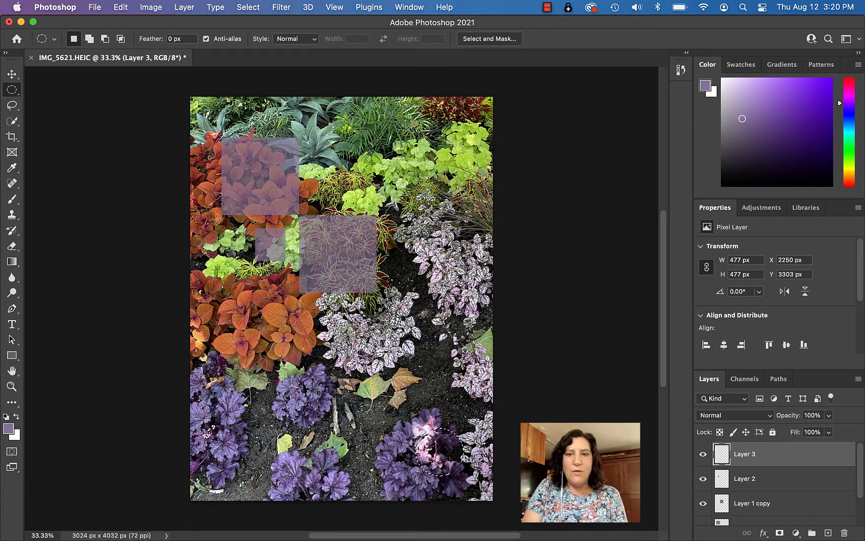
{"action": "left_click", "coordinate": [121, 7]}
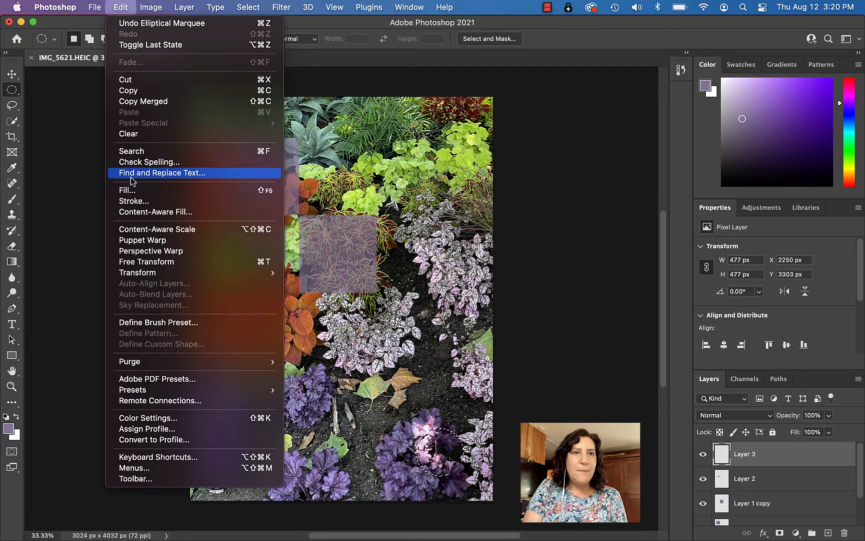
{"action": "left_click", "coordinate": [133, 191]}
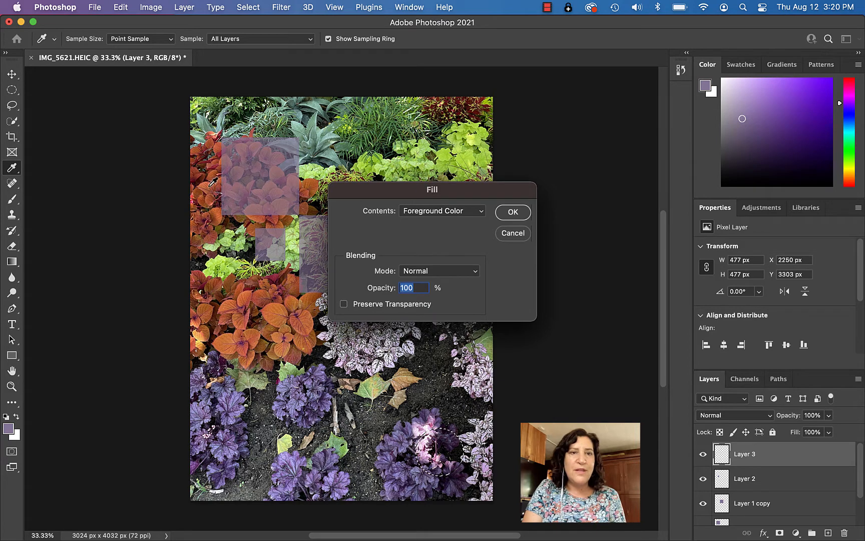
{"action": "left_click", "coordinate": [210, 185]}
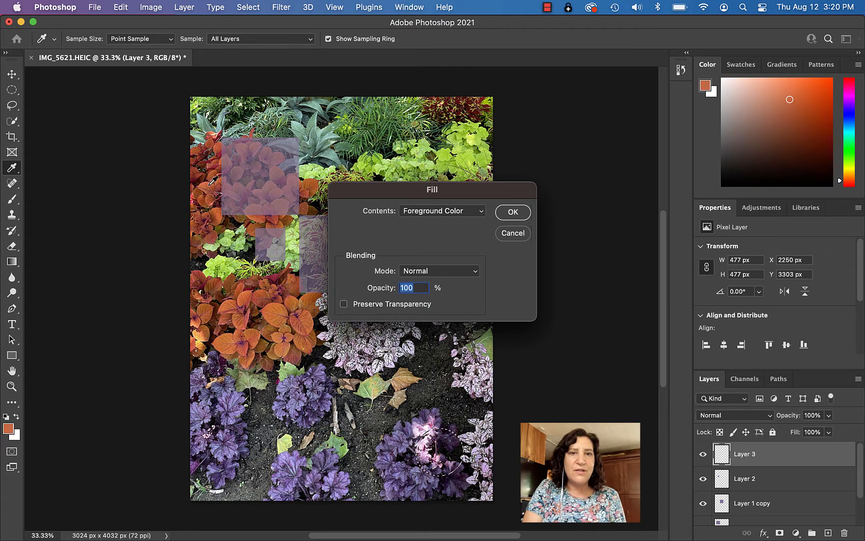
{"action": "left_click", "coordinate": [520, 214]}
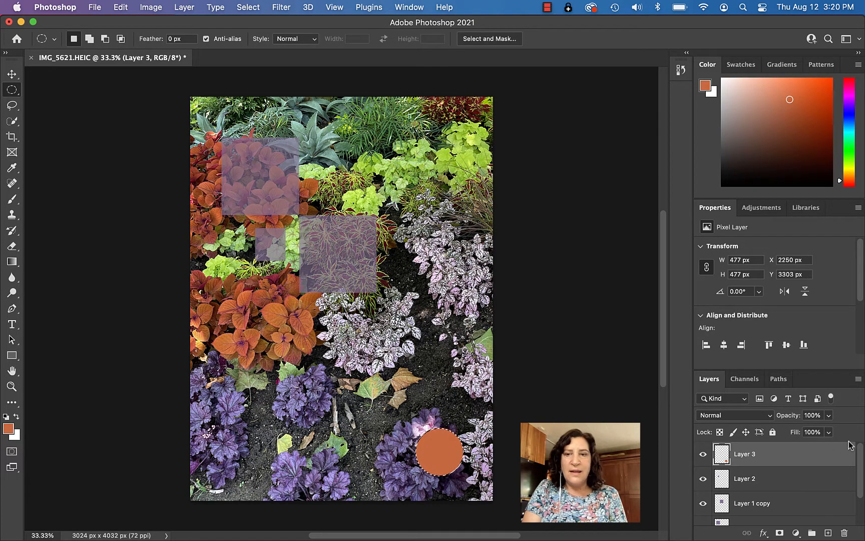
- Lower the opacity of Layer 3 to 77% and place a duplicate of the orange circle directly above the original
{"action": "left_click", "coordinate": [829, 415]}
{"action": "left_click_drag", "start_coordinate": [828, 429], "coordinate": [816, 430]}
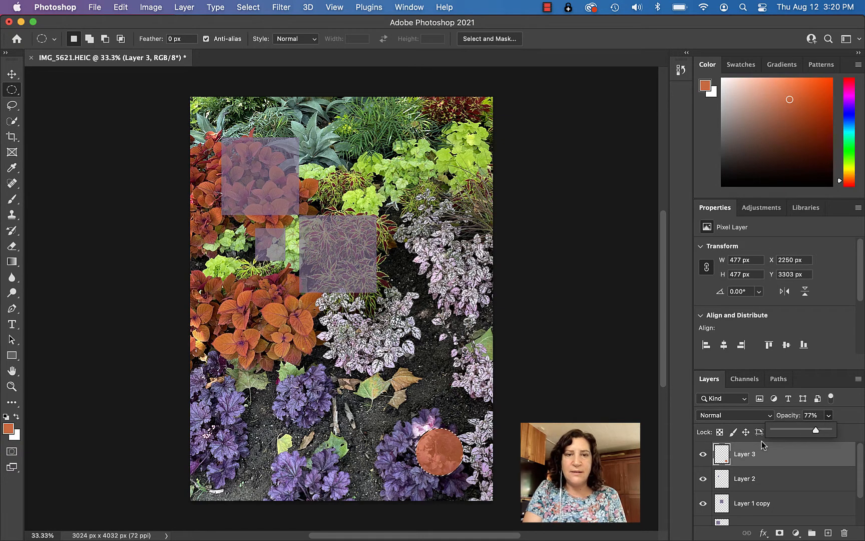
{"action": "left_click_drag", "start_coordinate": [819, 461], "coordinate": [828, 533]}
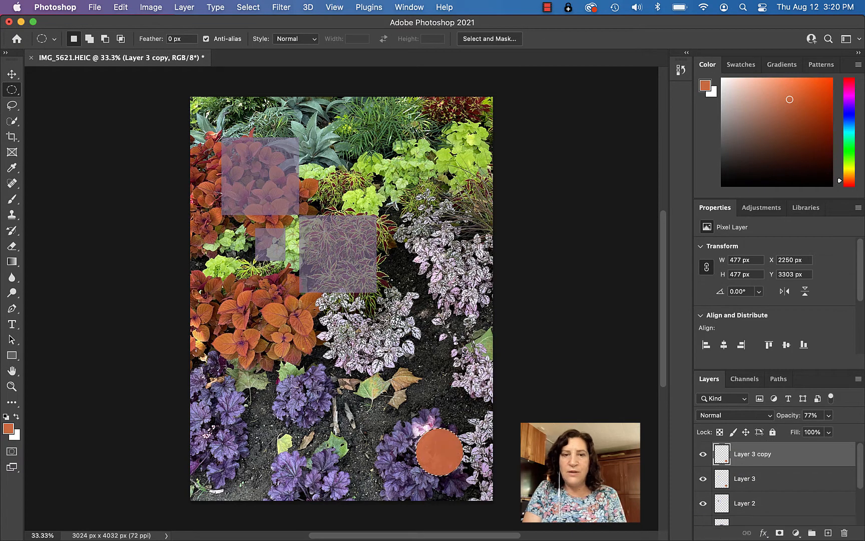
{"action": "left_click", "coordinate": [10, 76]}
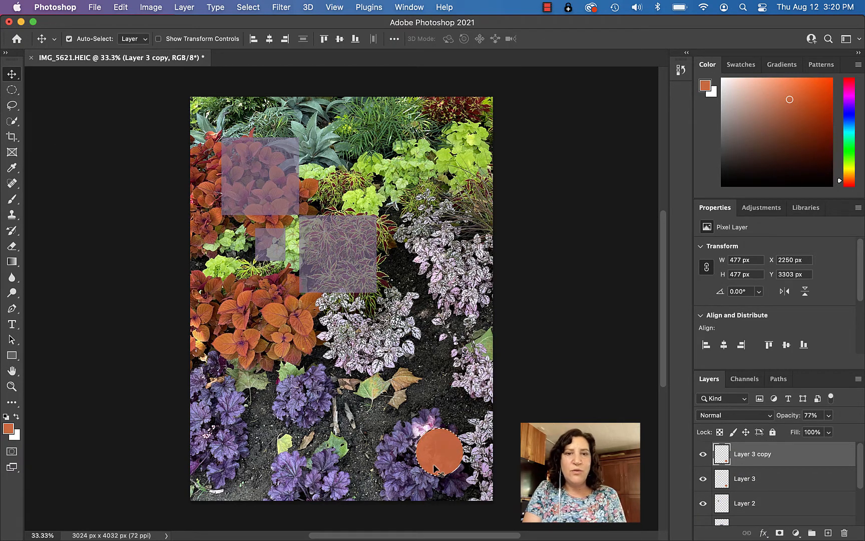
{"action": "left_click_drag", "start_coordinate": [435, 470], "coordinate": [435, 412]}
- Duplicate the orange circle layer twice more, placing one copy atop the column and the other to the left of the lowest circle
{"action": "left_click_drag", "start_coordinate": [807, 455], "coordinate": [827, 531]}
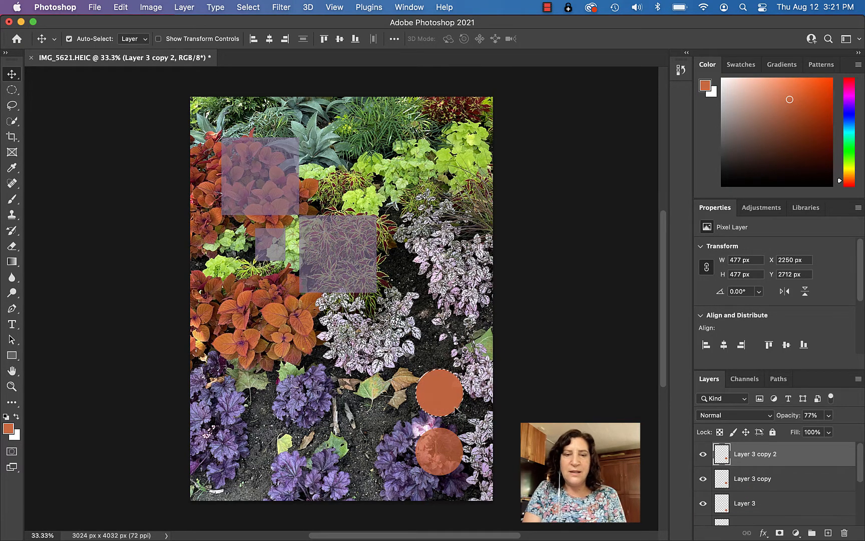
{"action": "left_click_drag", "start_coordinate": [442, 398], "coordinate": [442, 339]}
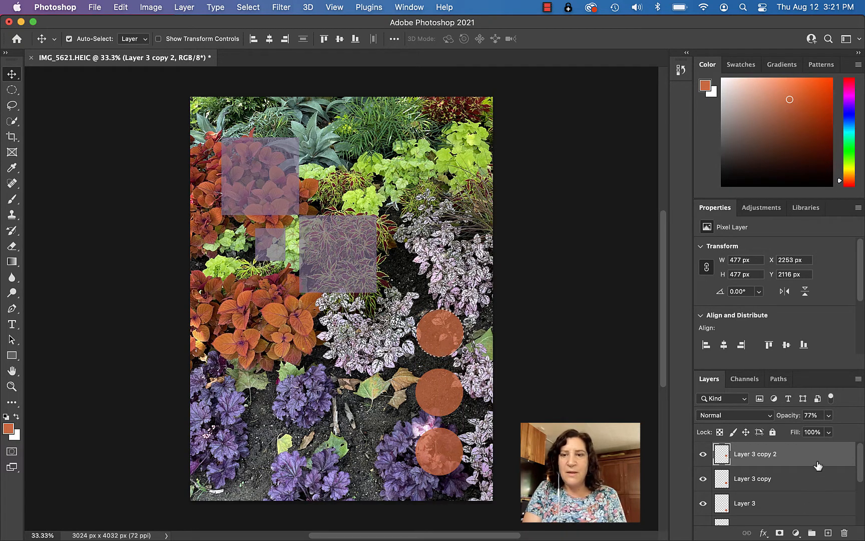
{"action": "left_click_drag", "start_coordinate": [819, 457], "coordinate": [829, 533]}
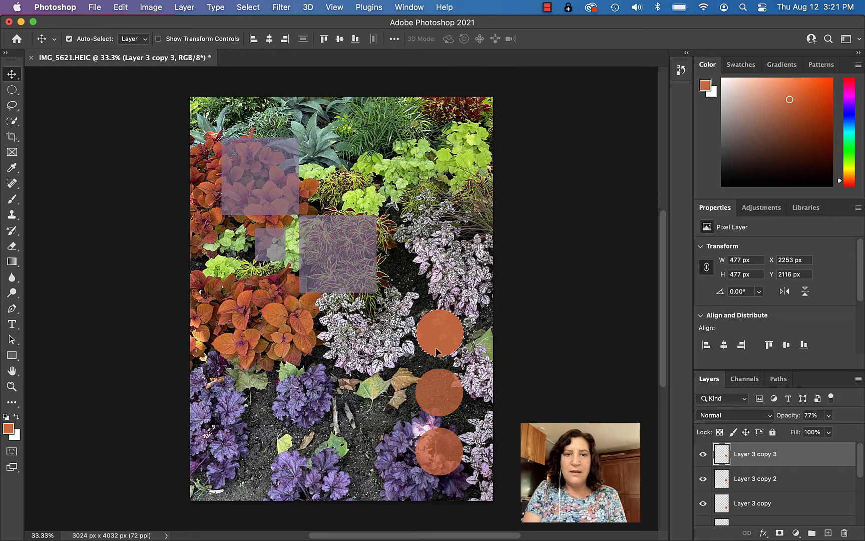
{"action": "left_click_drag", "start_coordinate": [443, 324], "coordinate": [383, 462]}
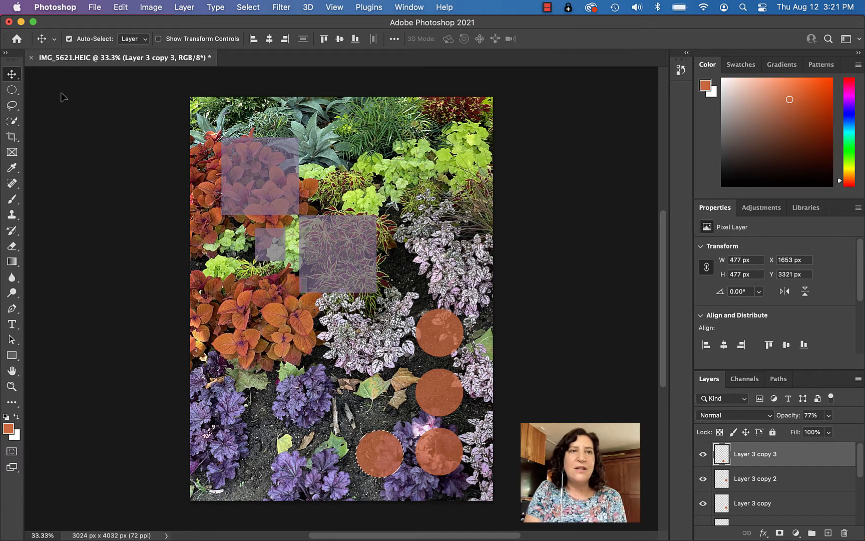
- Save a copy of the image as the JPEG IMG_5621 copy.jpg in Downloads with quality 12 (Maximum) and the Baseline ("Standard") format
{"action": "left_click", "coordinate": [93, 8]}
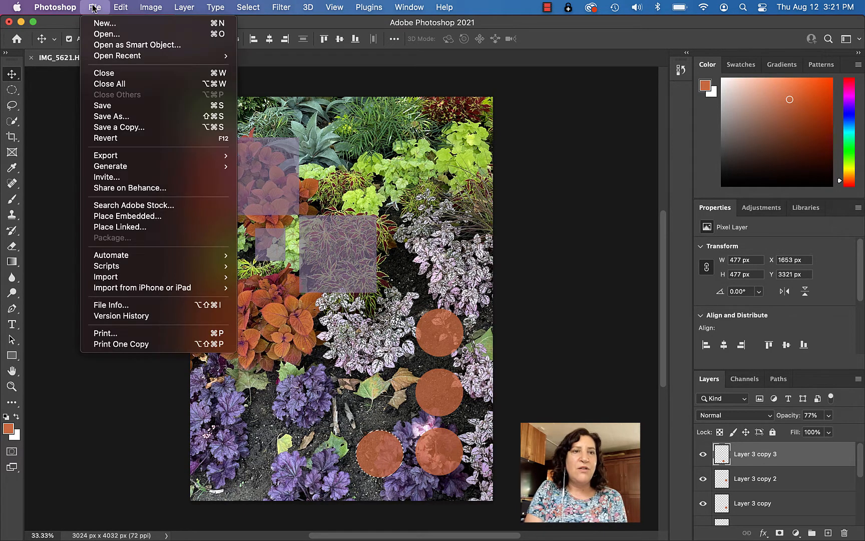
{"action": "left_click", "coordinate": [112, 123]}
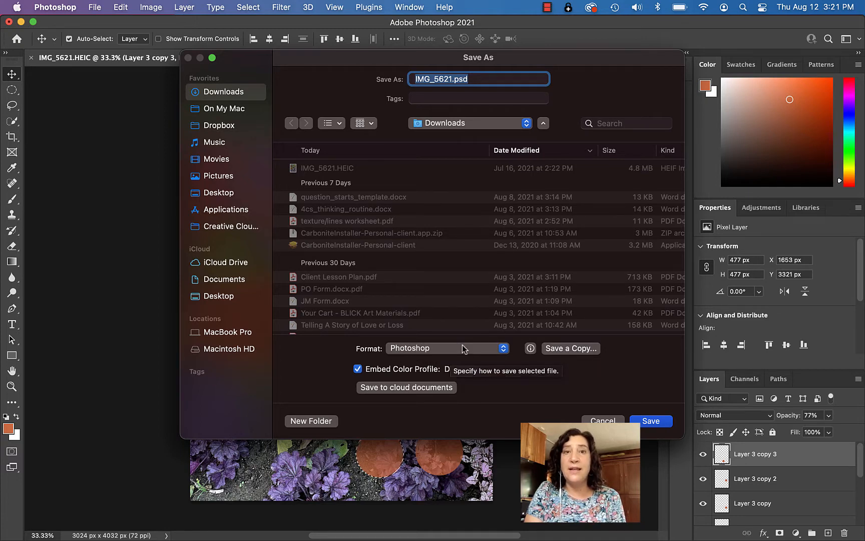
{"action": "left_click", "coordinate": [561, 353]}
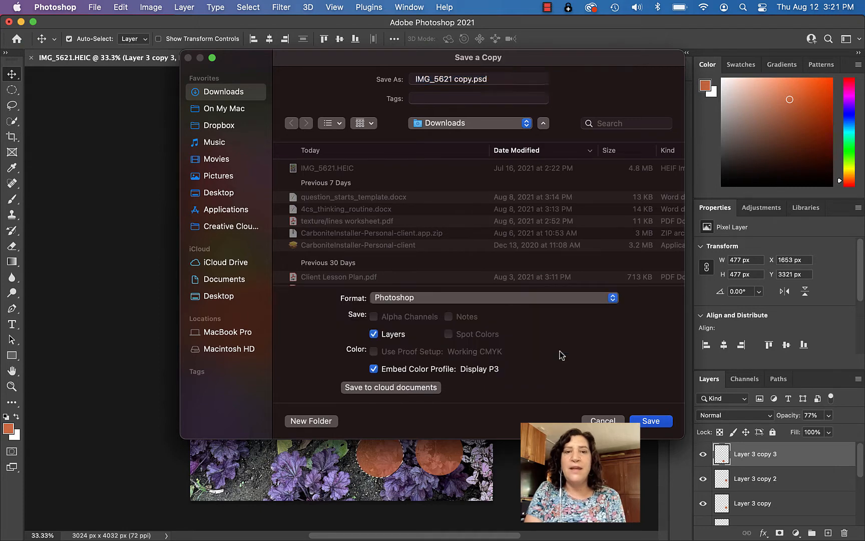
{"action": "left_click", "coordinate": [499, 297]}
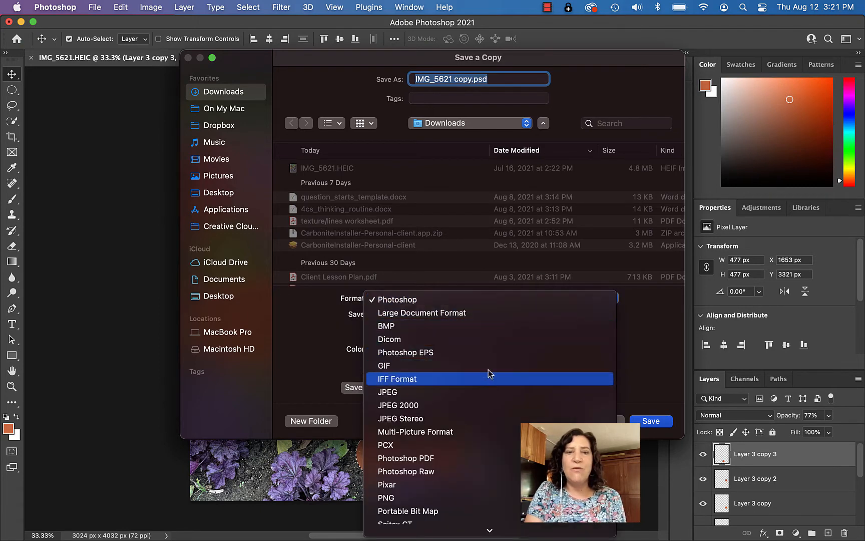
{"action": "left_click", "coordinate": [489, 388]}
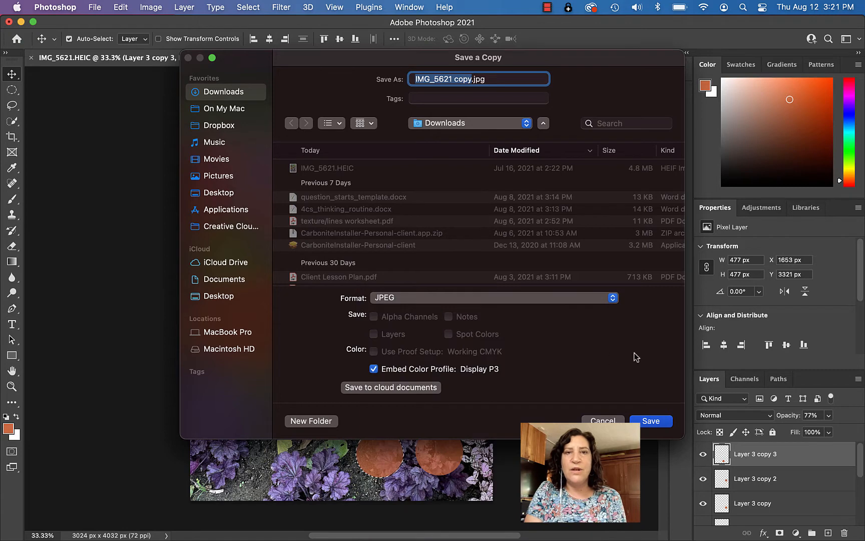
{"action": "left_click", "coordinate": [650, 422]}
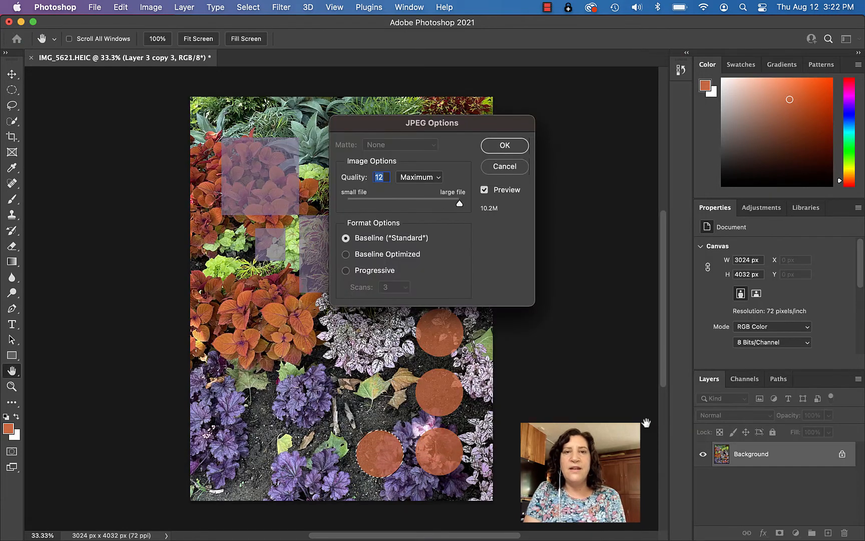
{"action": "left_click", "coordinate": [505, 146]}
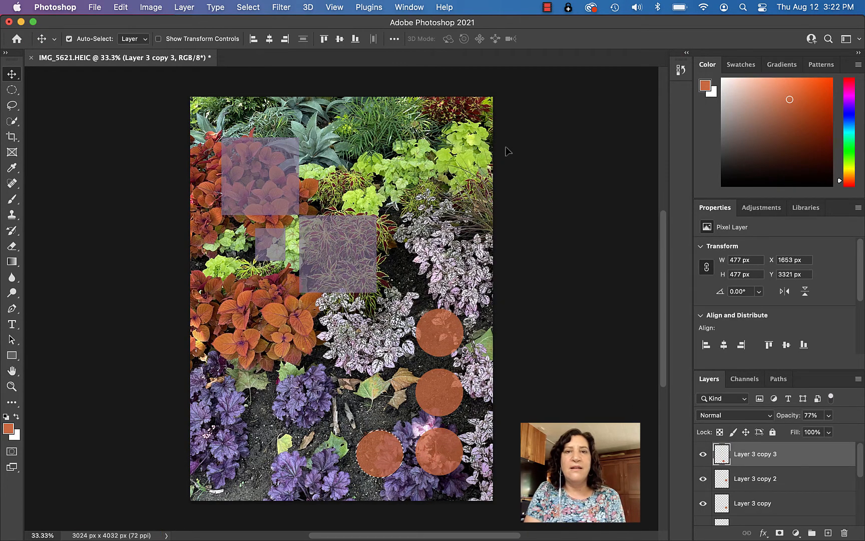